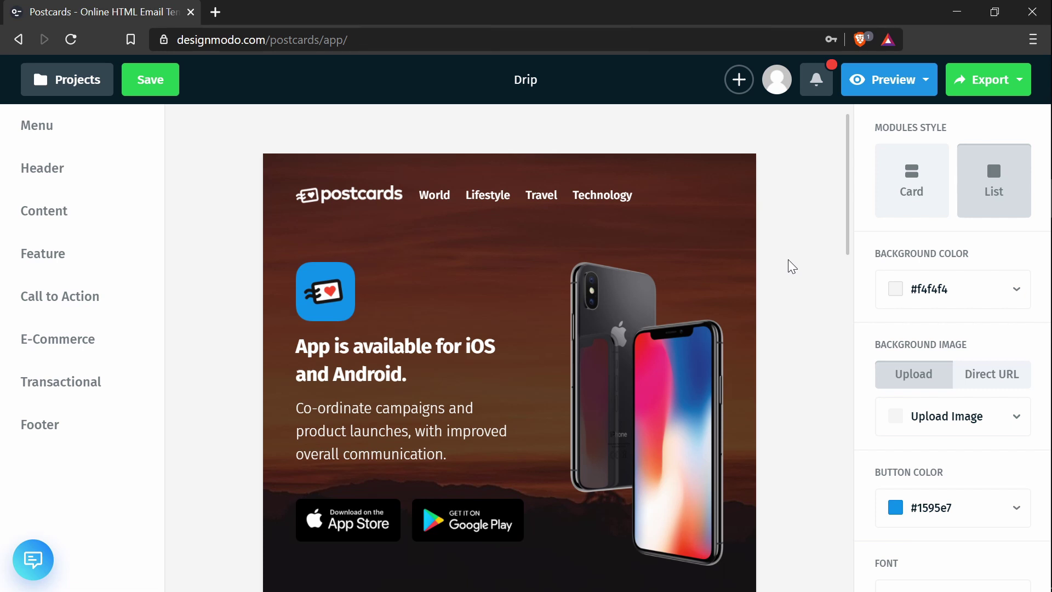
# - Select the {{ unsubscribe_url }} line in the Notepad notes, then return to the Postcards template
pyautogui.scroll(-15, 789, 265)
pyautogui.scroll(15, 793, 264)
pyautogui.scroll(-15, 787, 287)
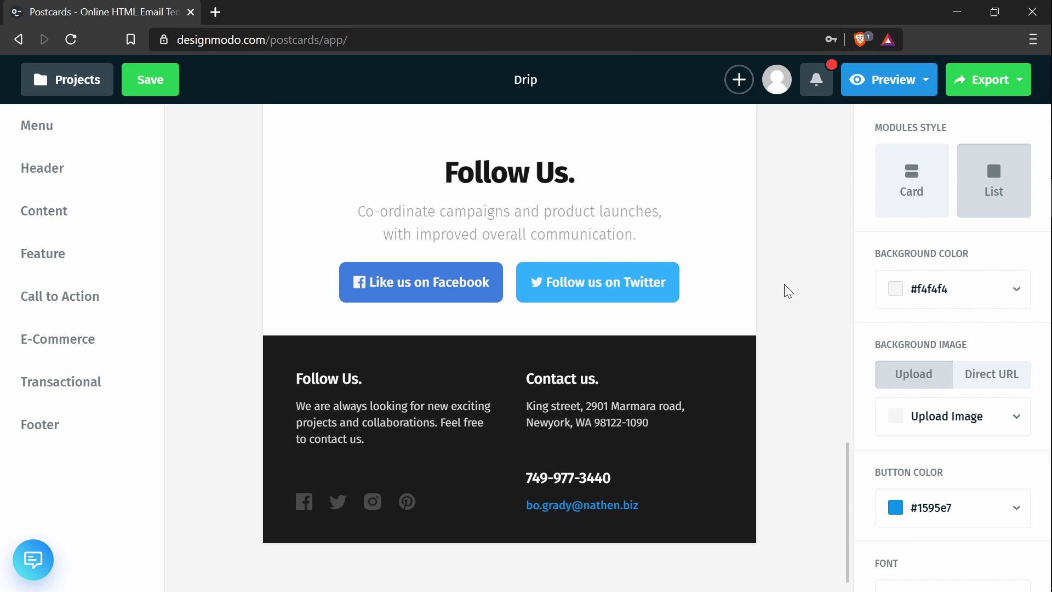
pyautogui.hotkey('alt', 'Tab')
pyautogui.hotkey('alt', 'Tab')
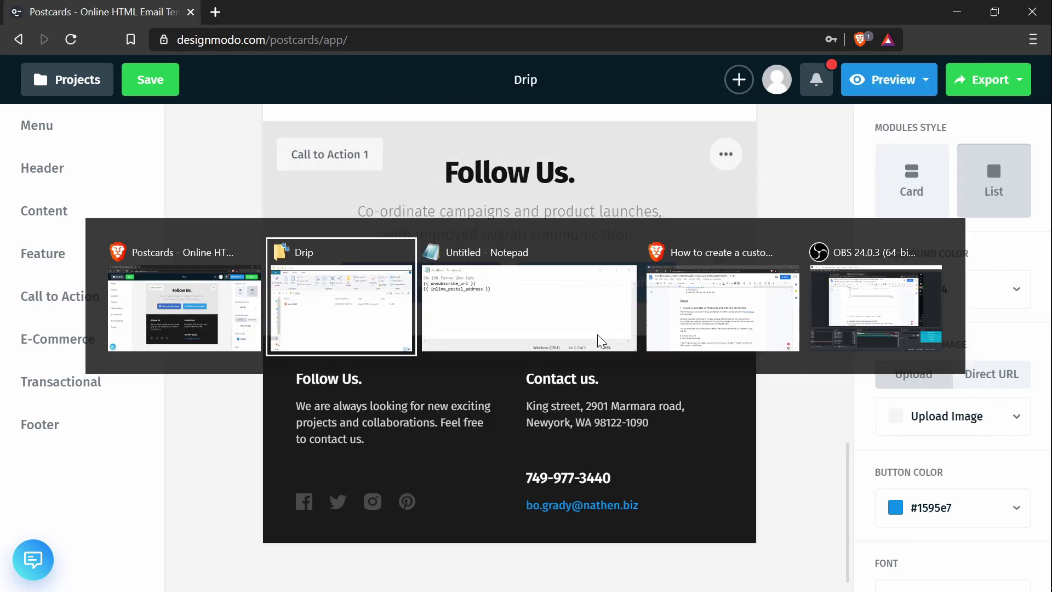
pyautogui.click(602, 341)
pyautogui.hotkey('ctrl', 'a')
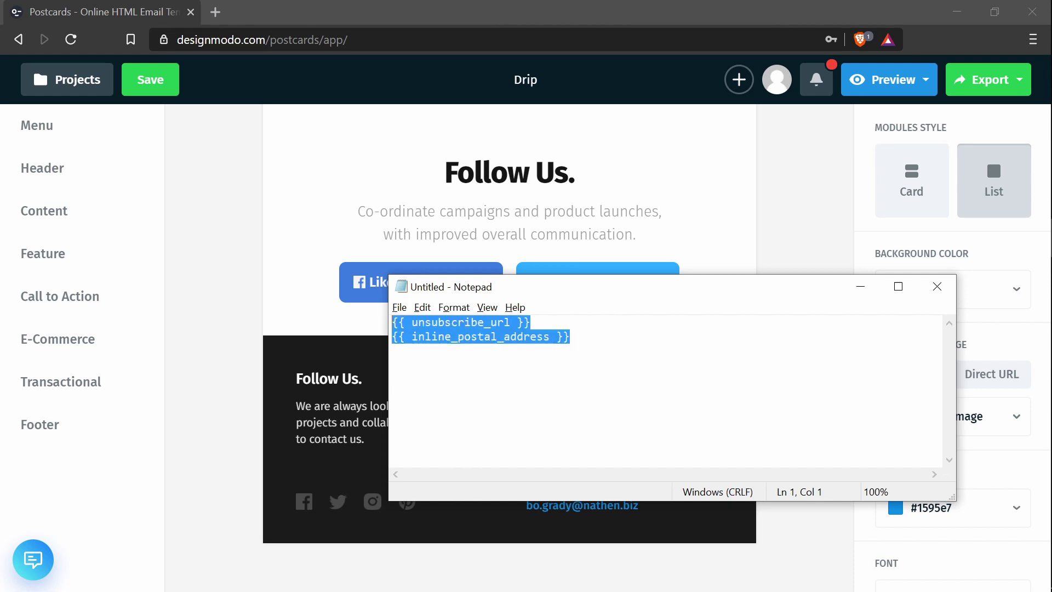
pyautogui.hotkey('ctrl', 'End')
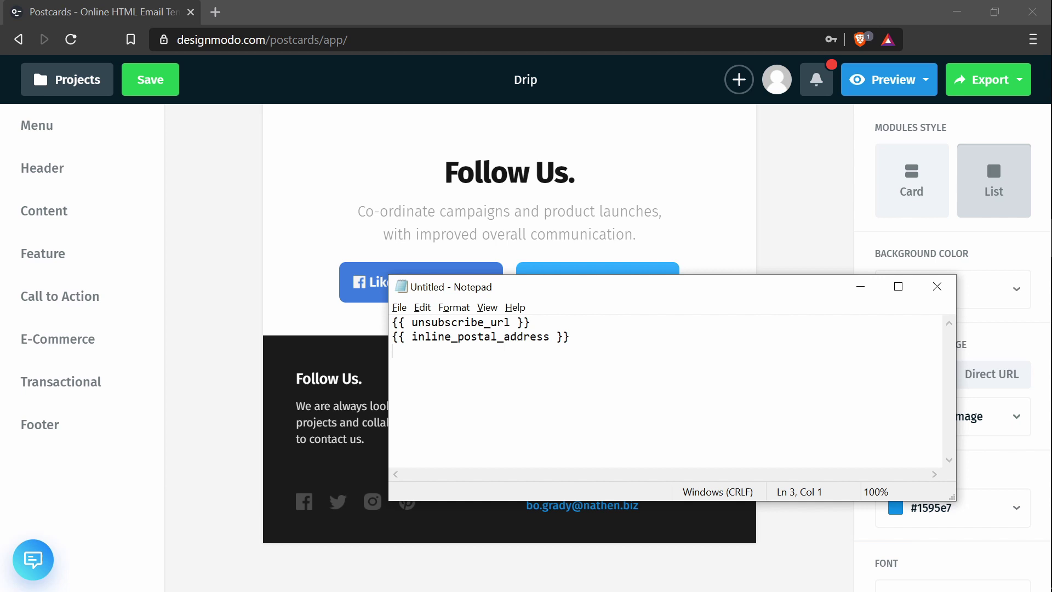
pyautogui.moveTo(531, 322); pyautogui.dragTo(392, 323)
pyautogui.hotkey('ctrl', 'c')
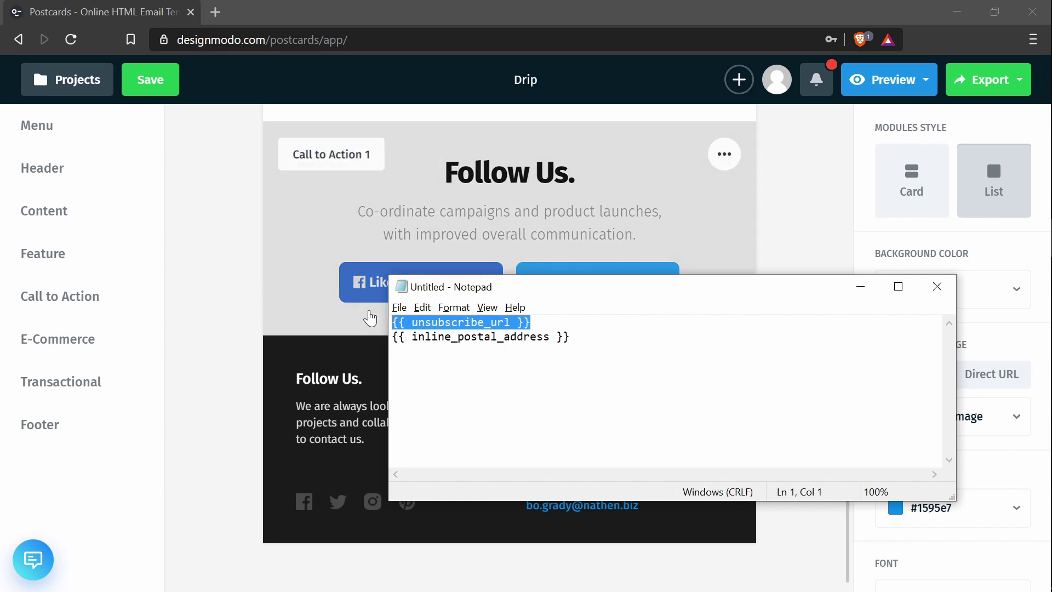
pyautogui.click(219, 362)
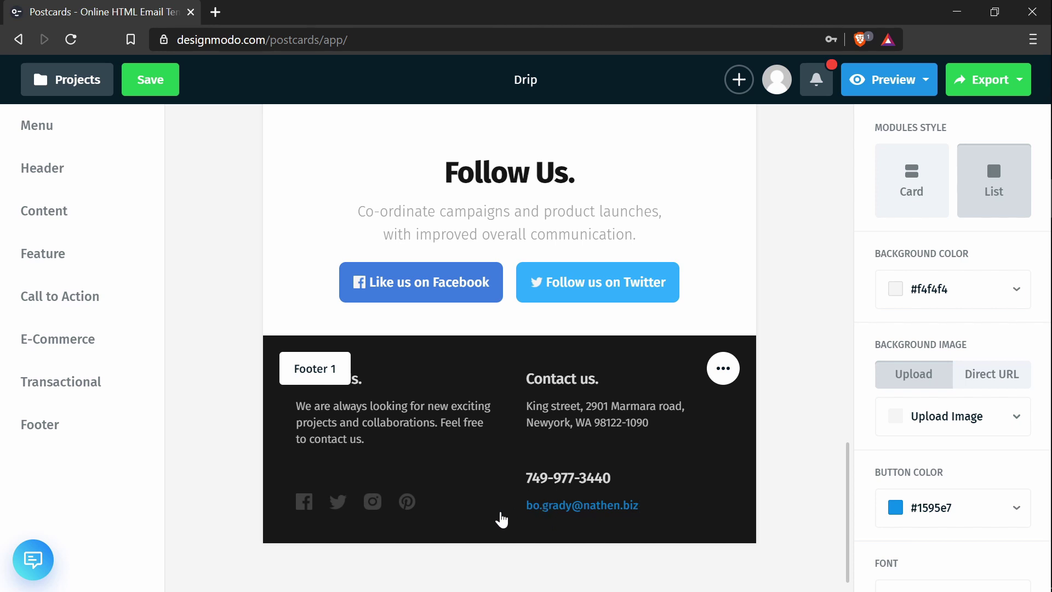
# - In the footer's Column #2, set Link #2 text to 'Unsubscribe' and its URL to {{ unsubscribe_url }}
pyautogui.click(564, 521)
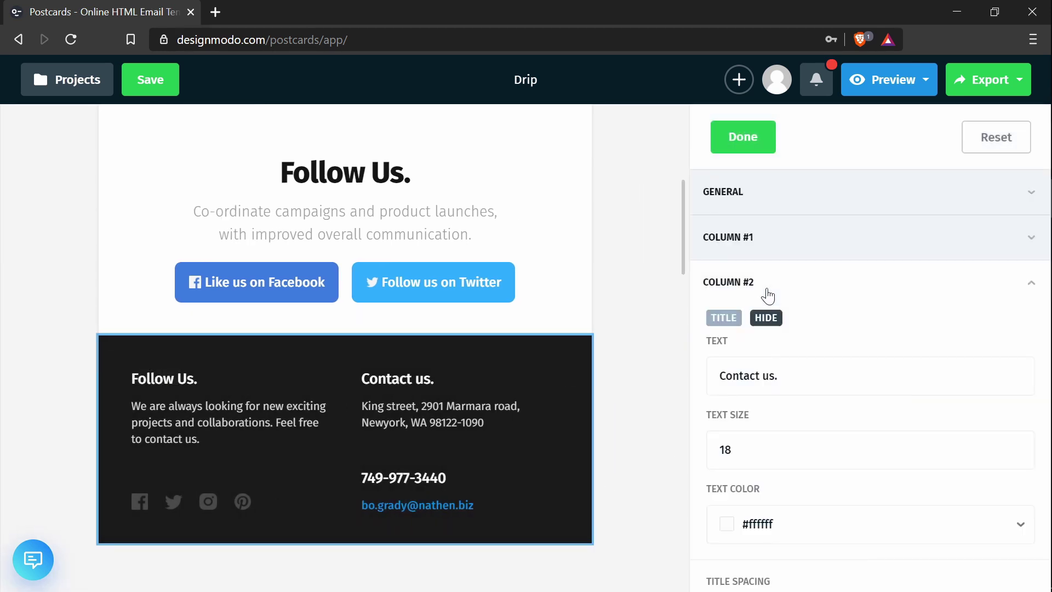
pyautogui.click(759, 295)
pyautogui.scroll(-20, 834, 330)
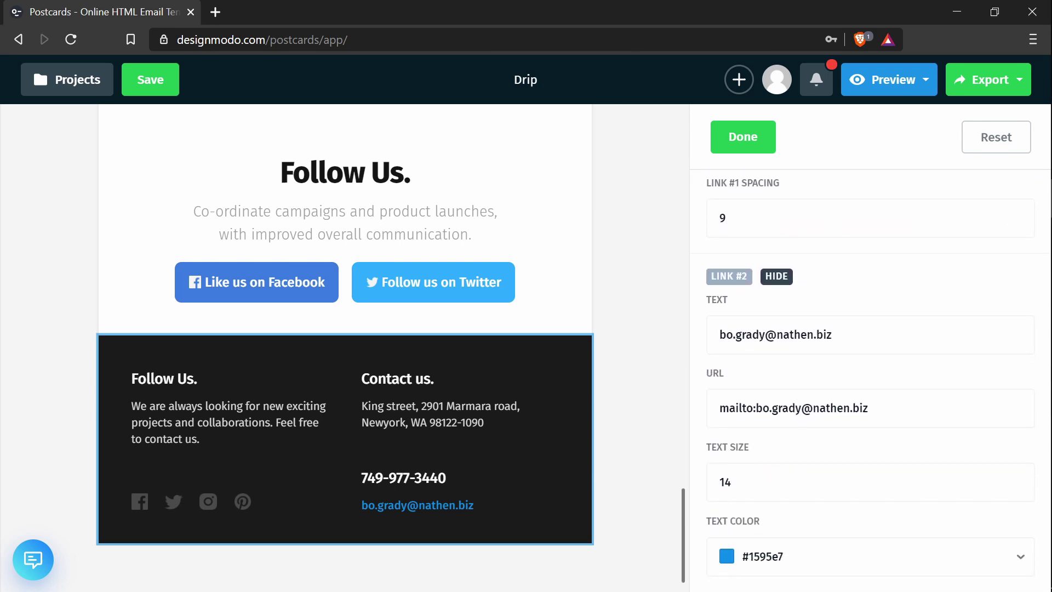
pyautogui.tripleClick(833, 332)
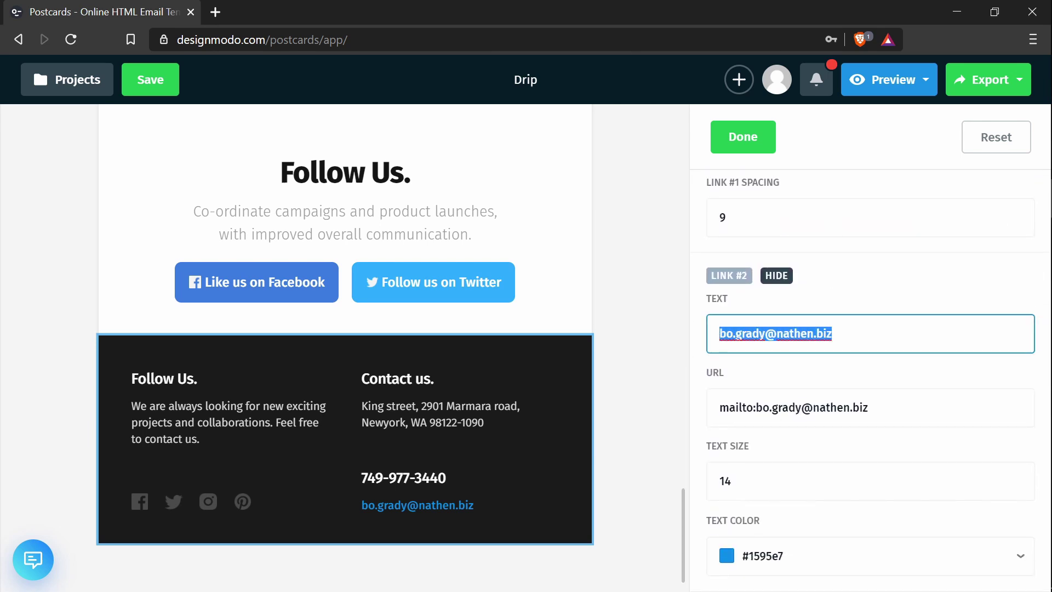
pyautogui.write('Uns')
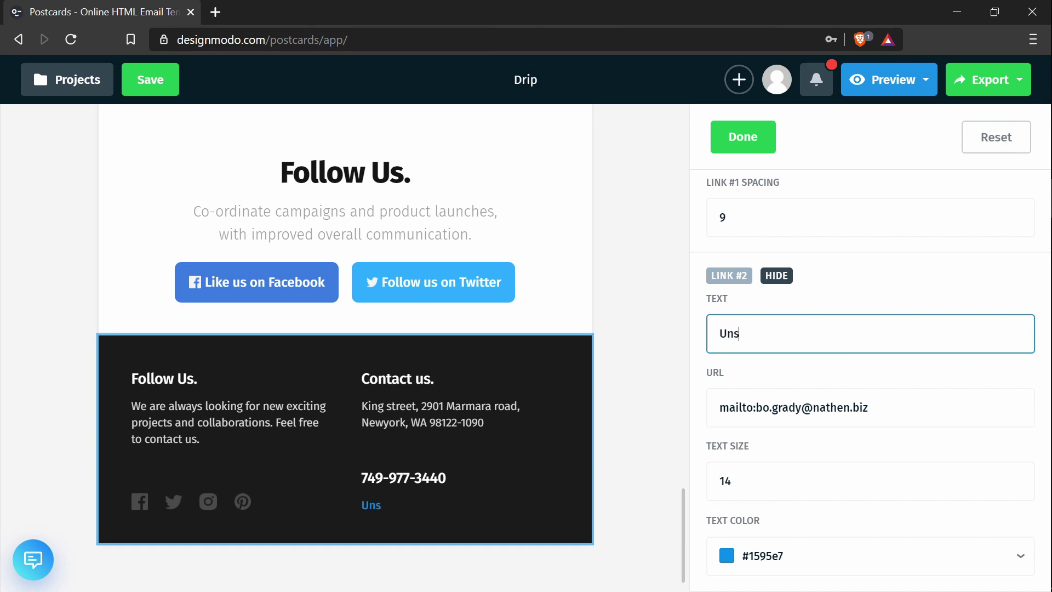
pyautogui.write('ubscribe')
pyautogui.press('Tab')
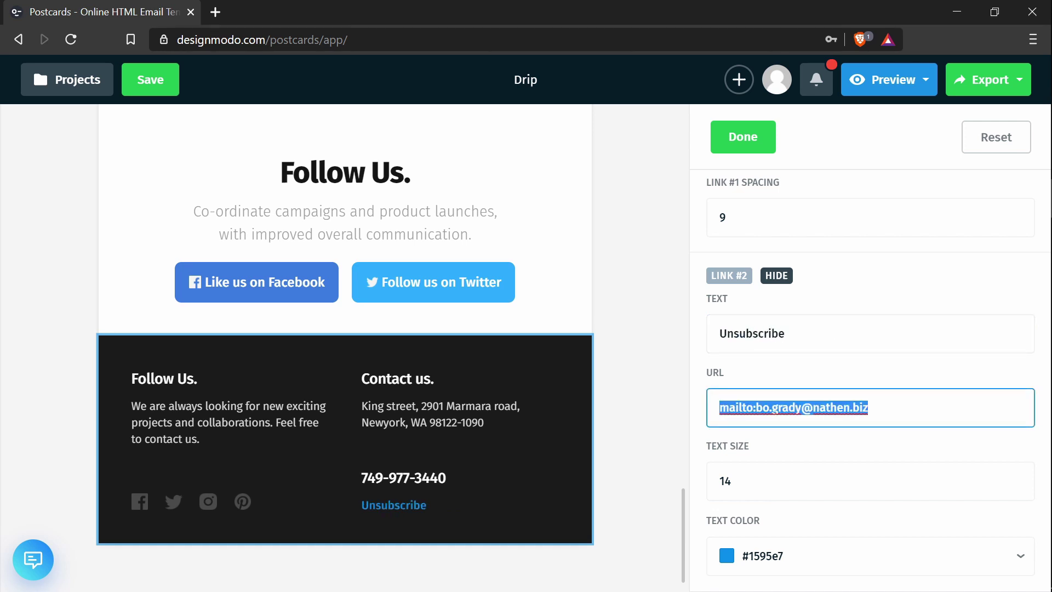
pyautogui.hotkey('ctrl', 'v')
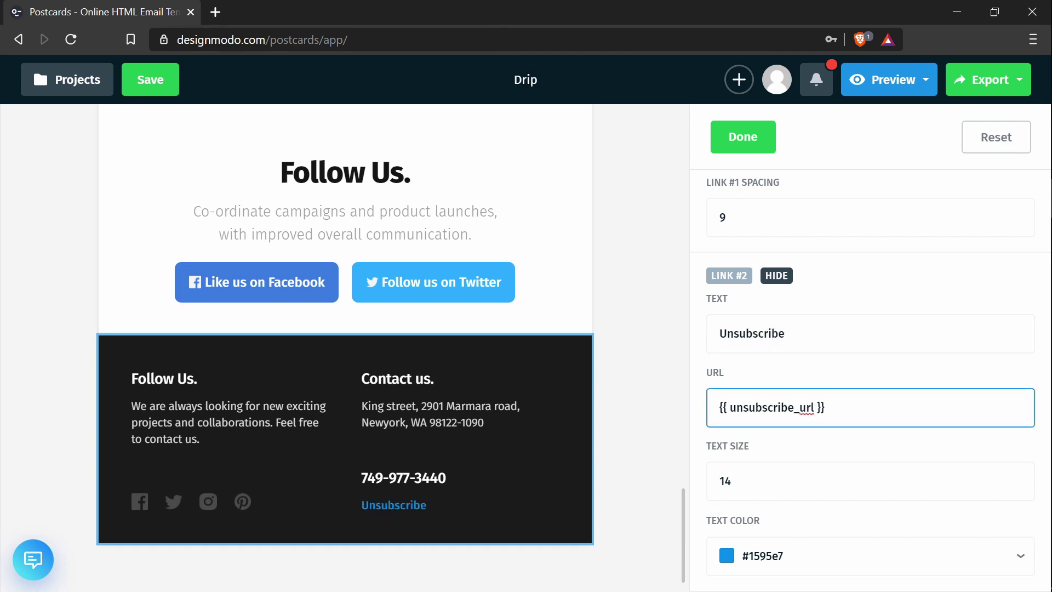
pyautogui.scroll(7, 812, 336)
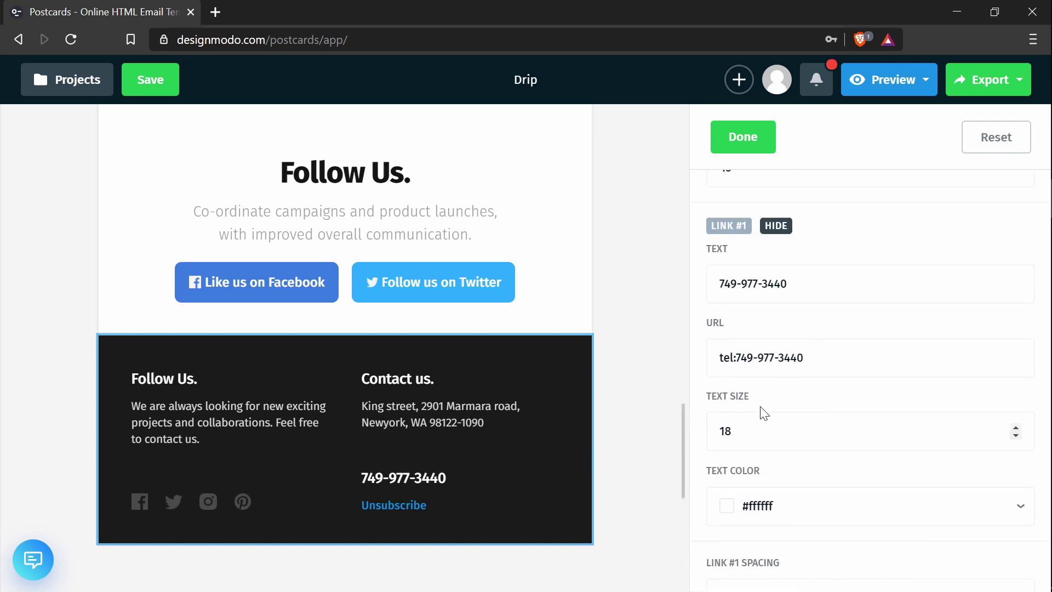
pyautogui.scroll(5, 785, 425)
pyautogui.scroll(7, 785, 425)
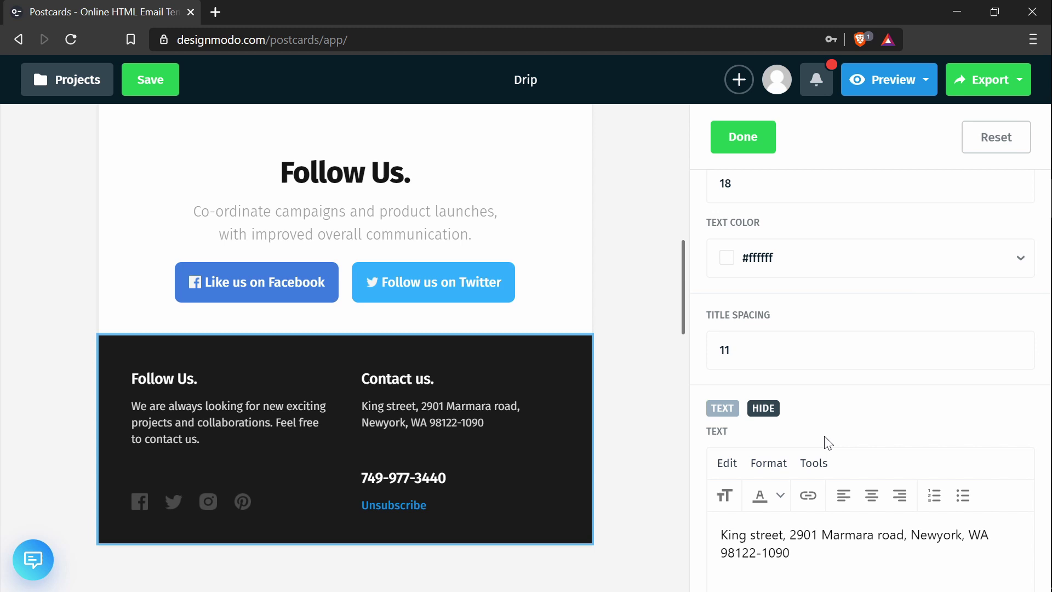
pyautogui.scroll(-5, 824, 439)
pyautogui.scroll(-1, 845, 255)
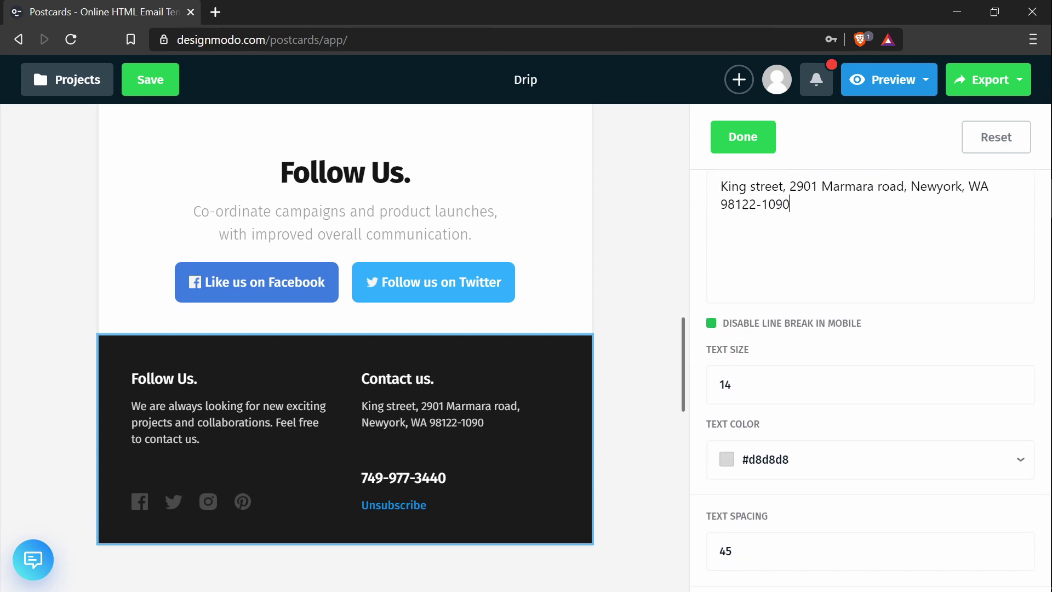
# - Copy {{ inline_postal_address }} from Notepad, paste it over the footer's street address, and finish editing
pyautogui.hotkey('alt', 'Tab')
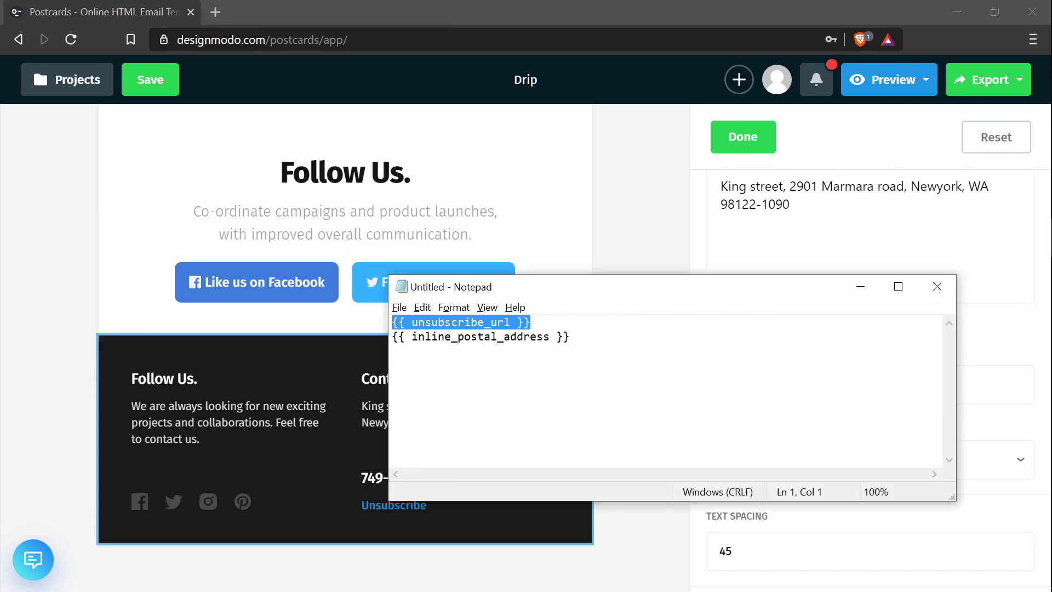
pyautogui.click(392, 351)
pyautogui.hotkey('shift', 'Up')
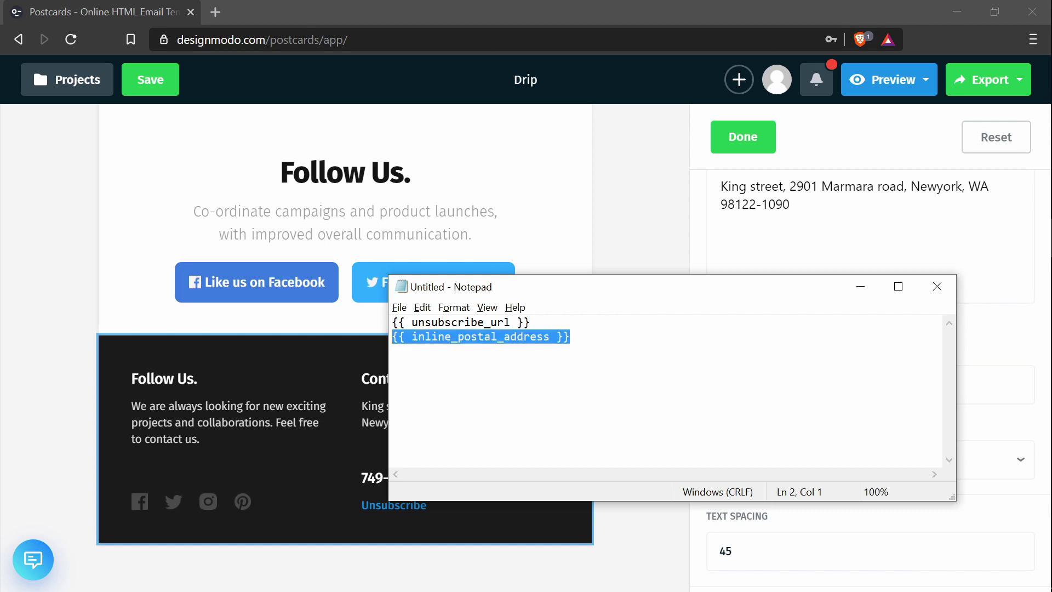
pyautogui.hotkey('ctrl', 'c')
pyautogui.click(844, 247)
pyautogui.hotkey('ctrl', 'a')
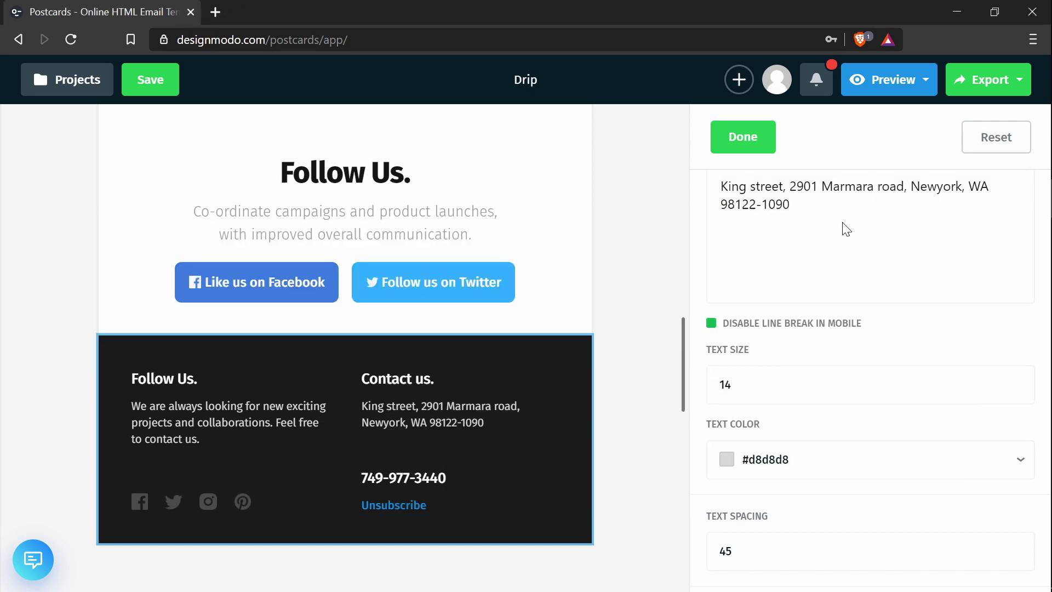
pyautogui.hotkey('ctrl', 'v')
pyautogui.click(761, 141)
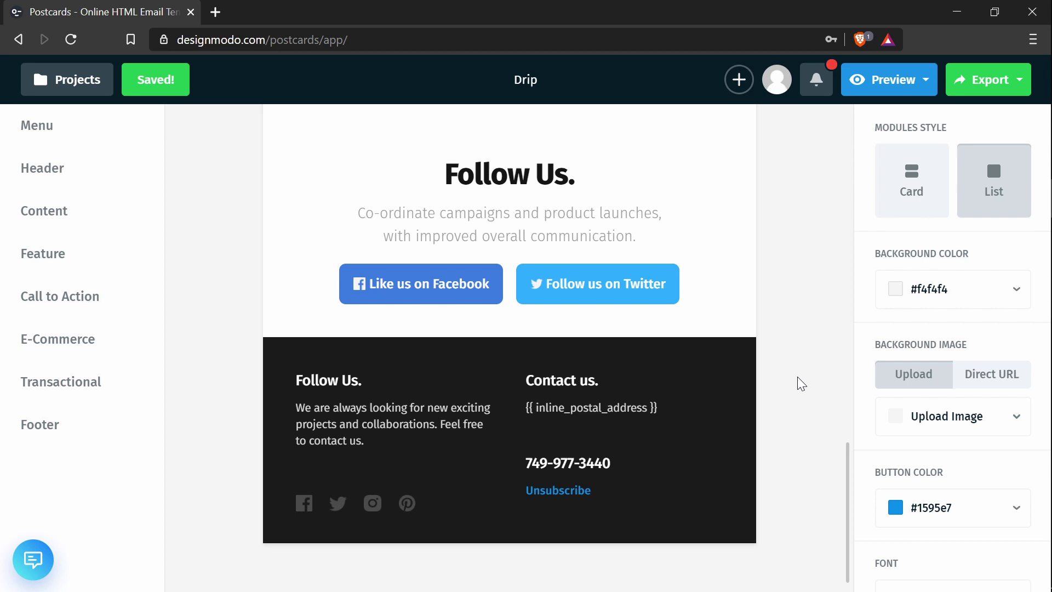
# - Export the Postcards template as a ZIP download with its images hosted online
pyautogui.scroll(15, 801, 383)
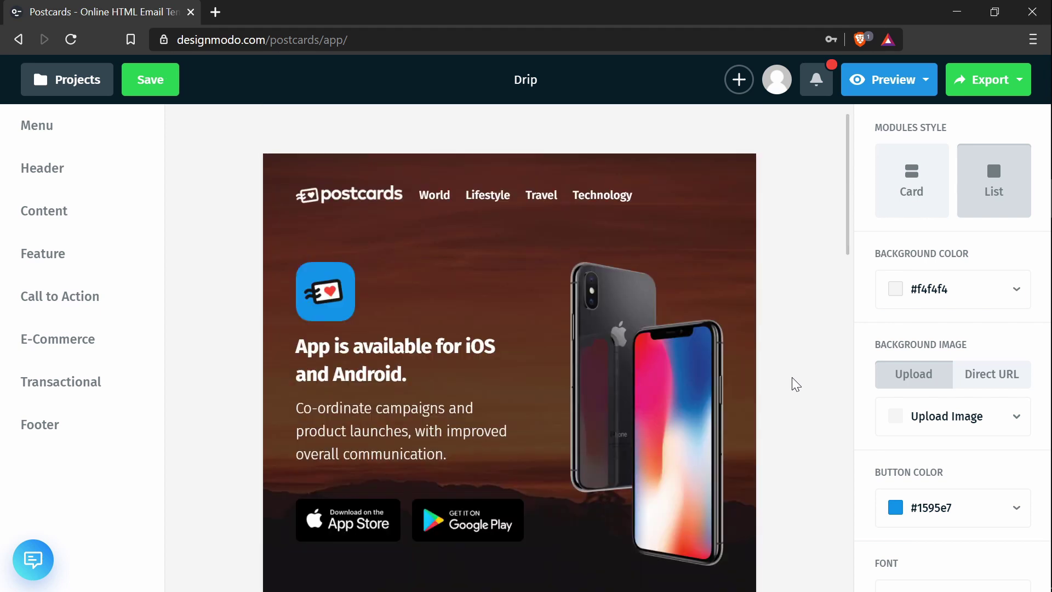
pyautogui.click(975, 86)
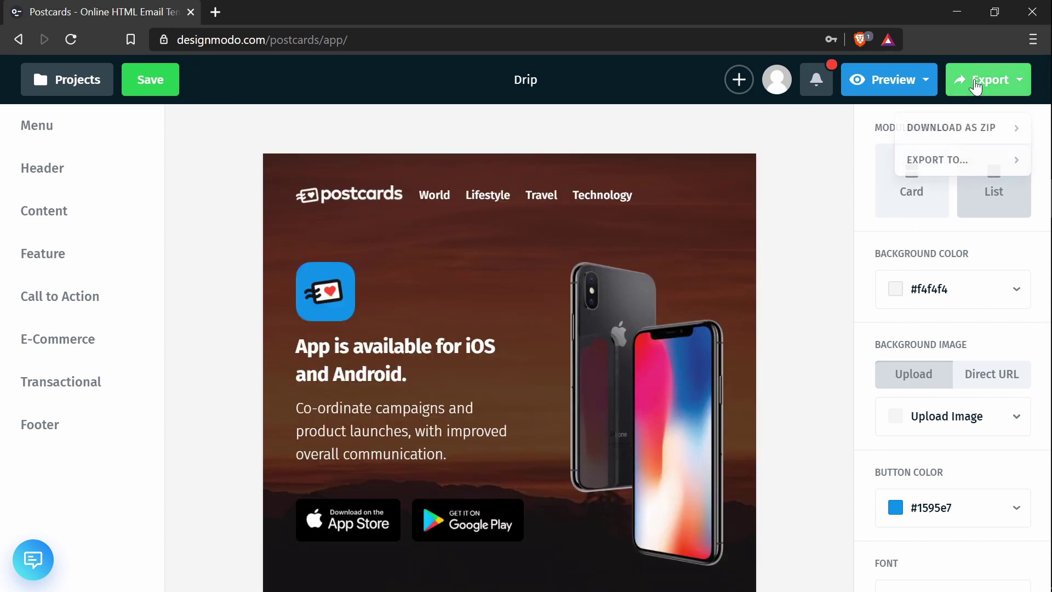
pyautogui.click(947, 132)
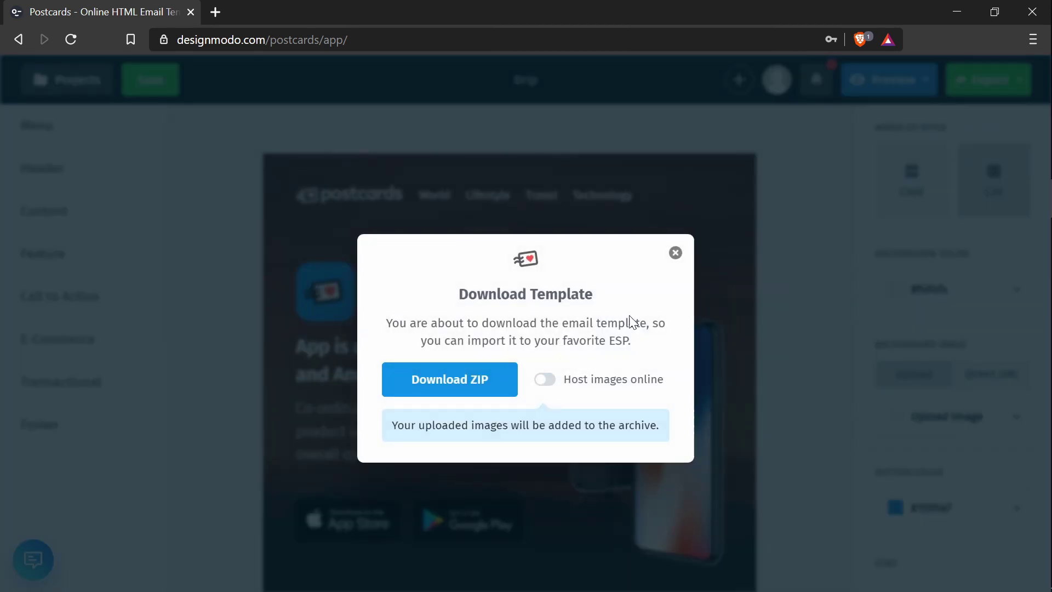
pyautogui.click(548, 389)
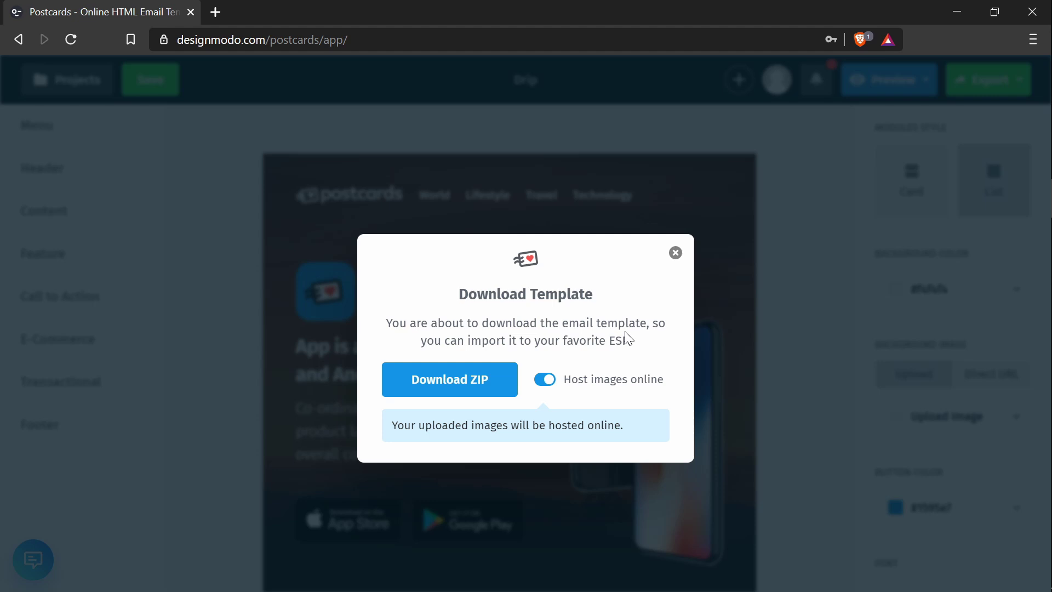
# - Open the exported index.html from the Drip folder in the browser
pyautogui.hotkey('alt', 'Tab')
pyautogui.hotkey('alt', 'Tab')
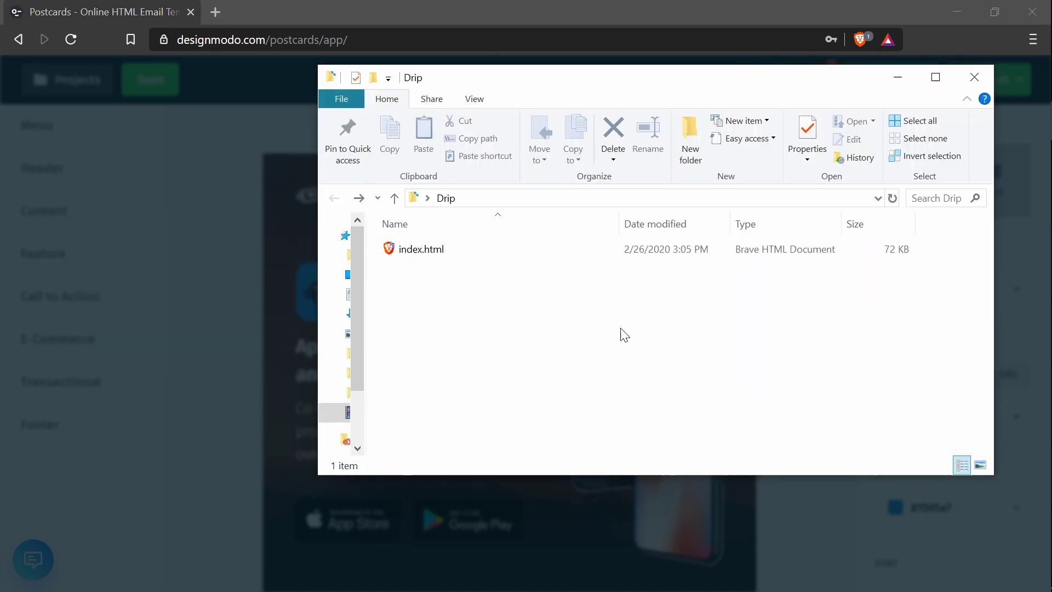
pyautogui.moveTo(564, 87); pyautogui.dragTo(519, 127)
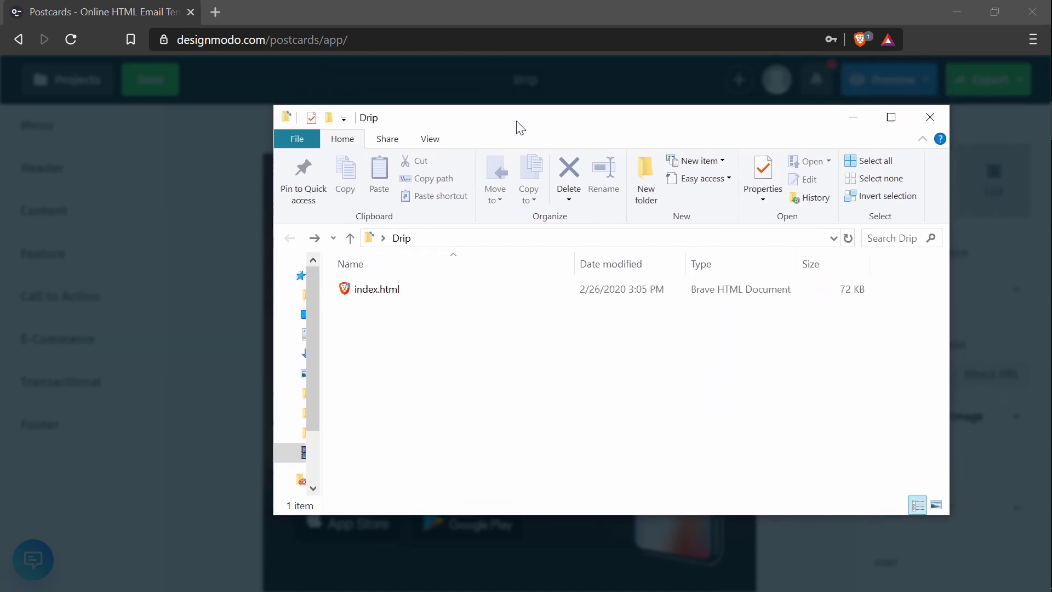
pyautogui.doubleClick(381, 293)
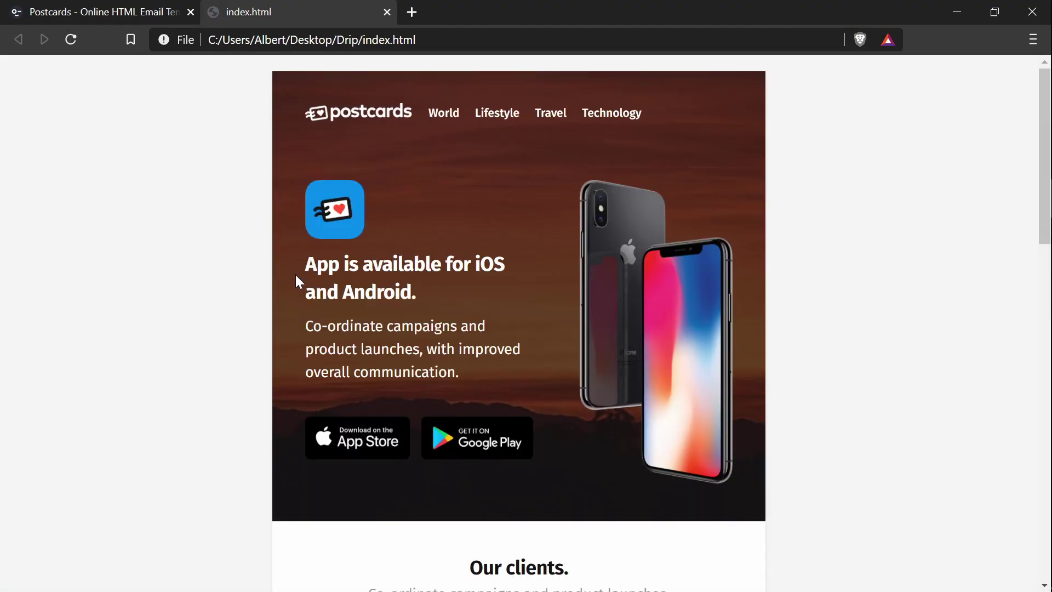
# - Scroll through the locally opened index.html email to the footer and back to the top
pyautogui.scroll(-20, 296, 276)
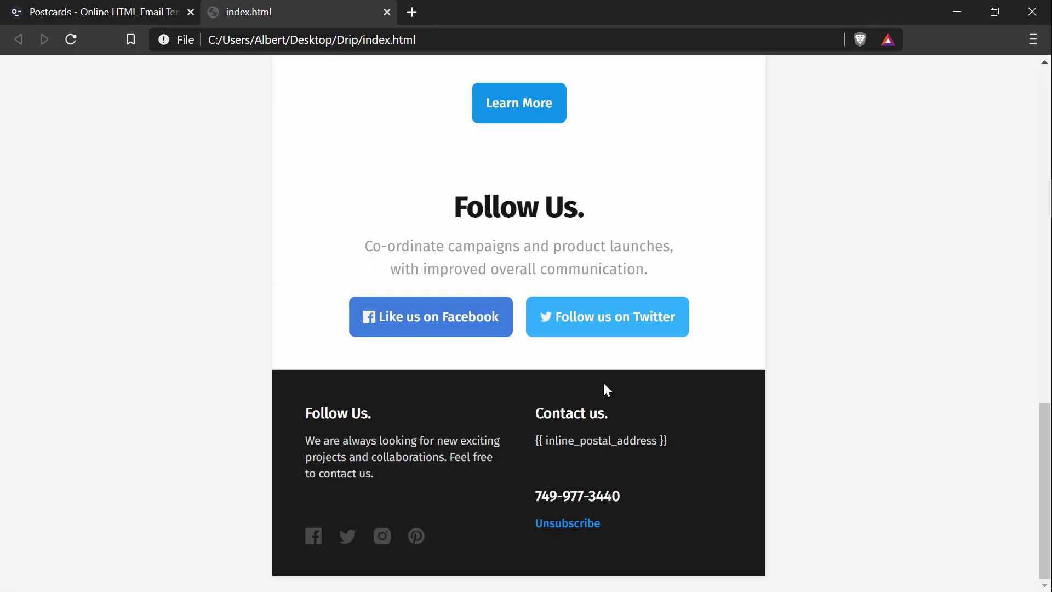
pyautogui.scroll(9, 315, 360)
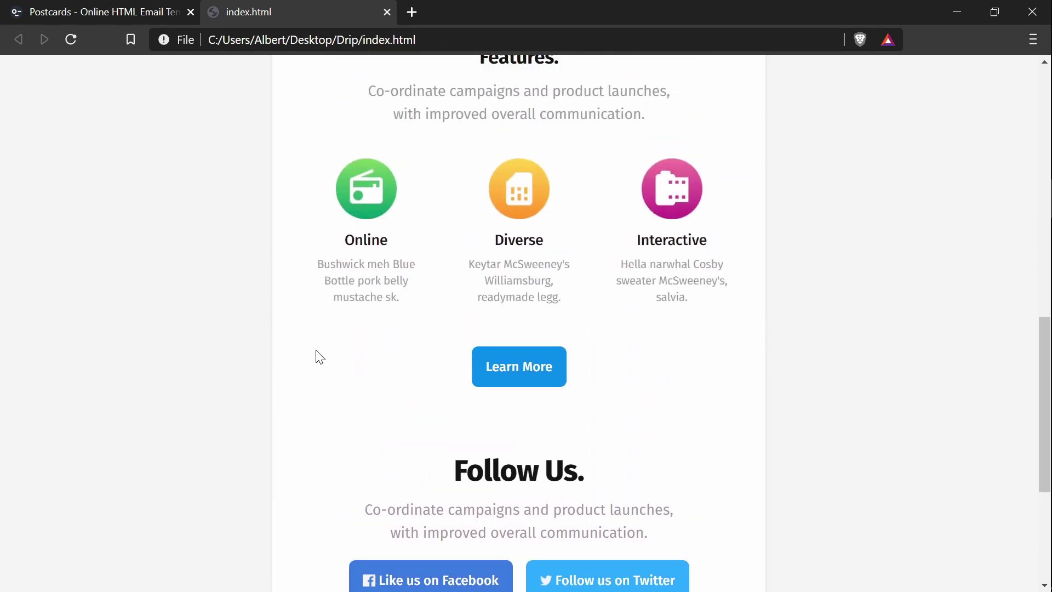
pyautogui.scroll(6, 301, 369)
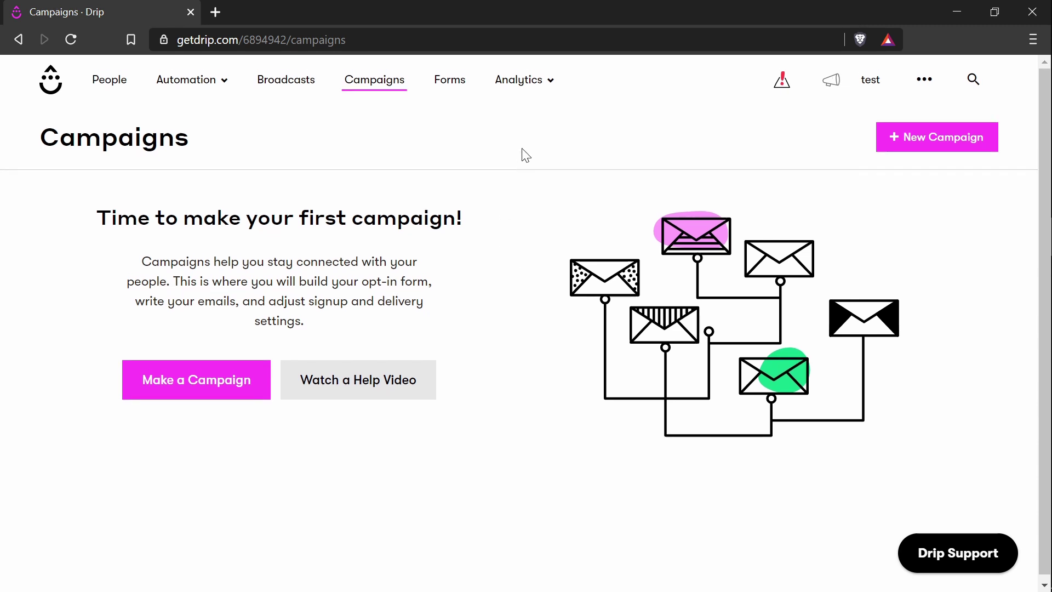
# - Start a New Campaign from the Campaigns page, name it Postcards and create it
pyautogui.click(913, 146)
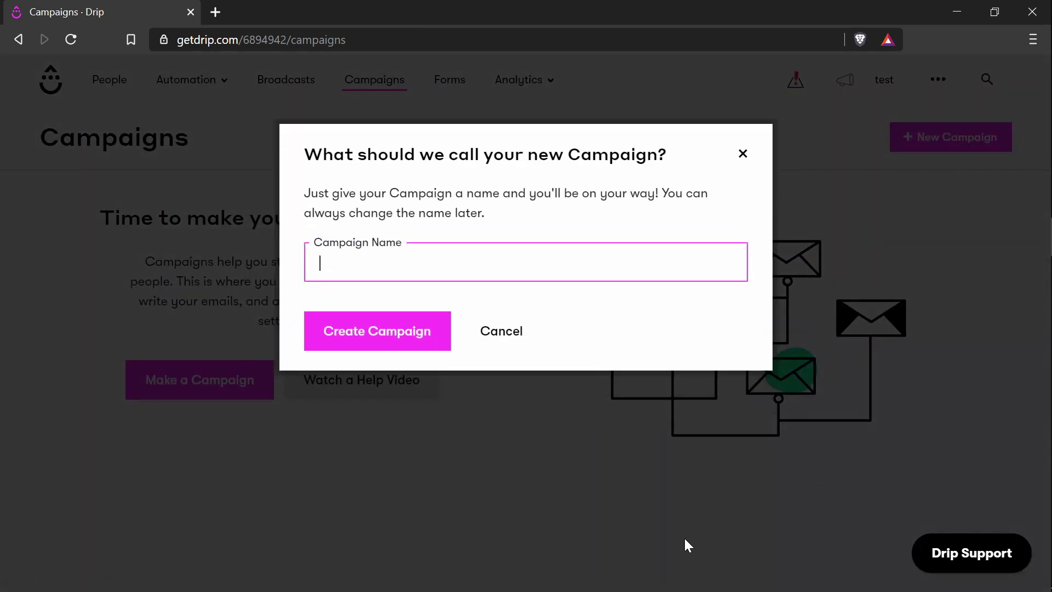
pyautogui.write('Postcards')
pyautogui.press('Return')
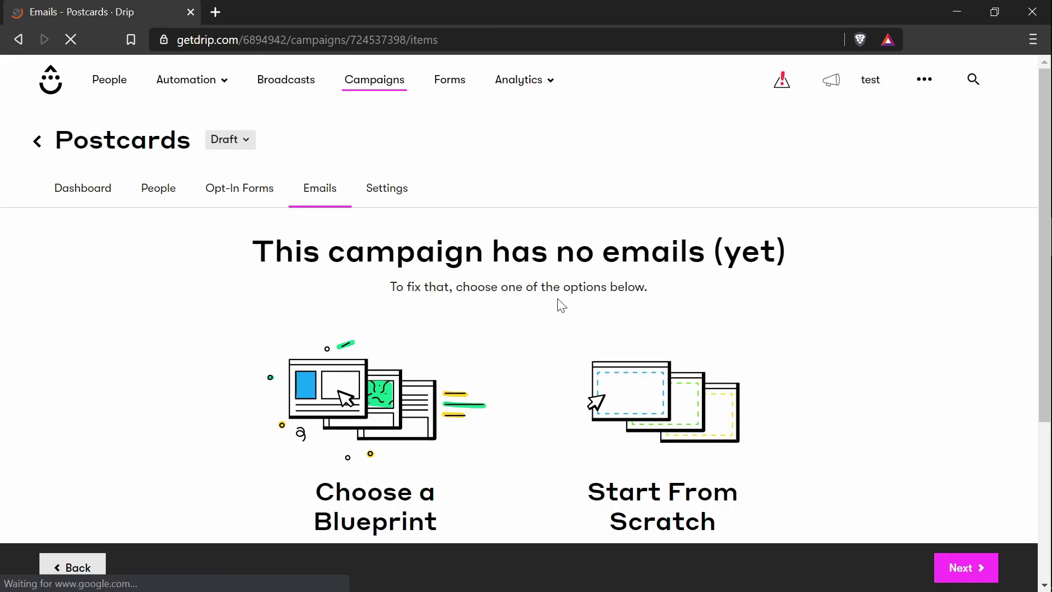
# - Create Email #1 with the Text/HTML Builder and choose Switch to Custom HTML
pyautogui.scroll(-4, 562, 307)
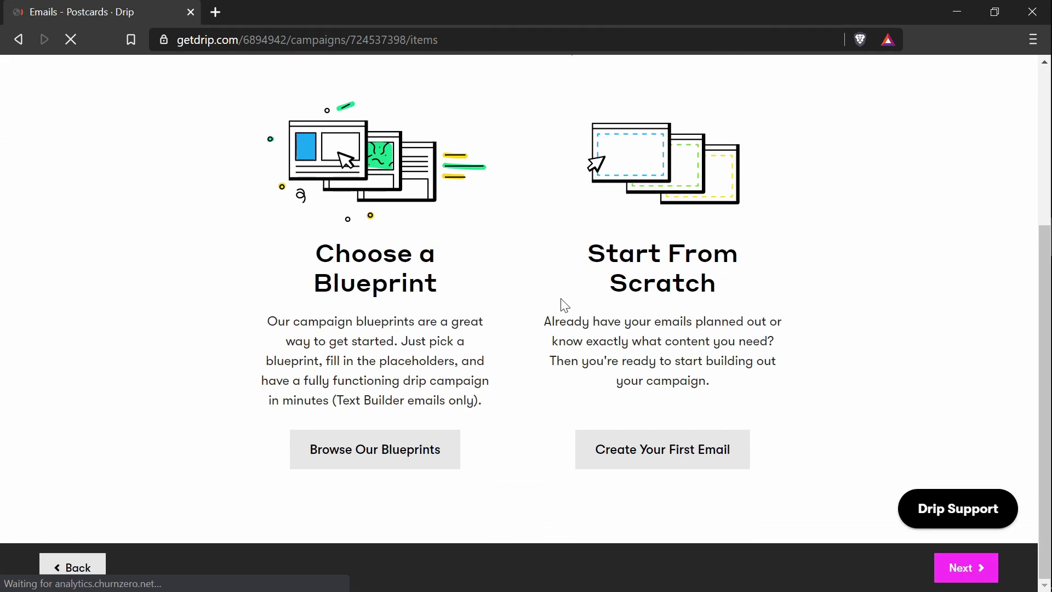
pyautogui.click(636, 452)
pyautogui.click(614, 368)
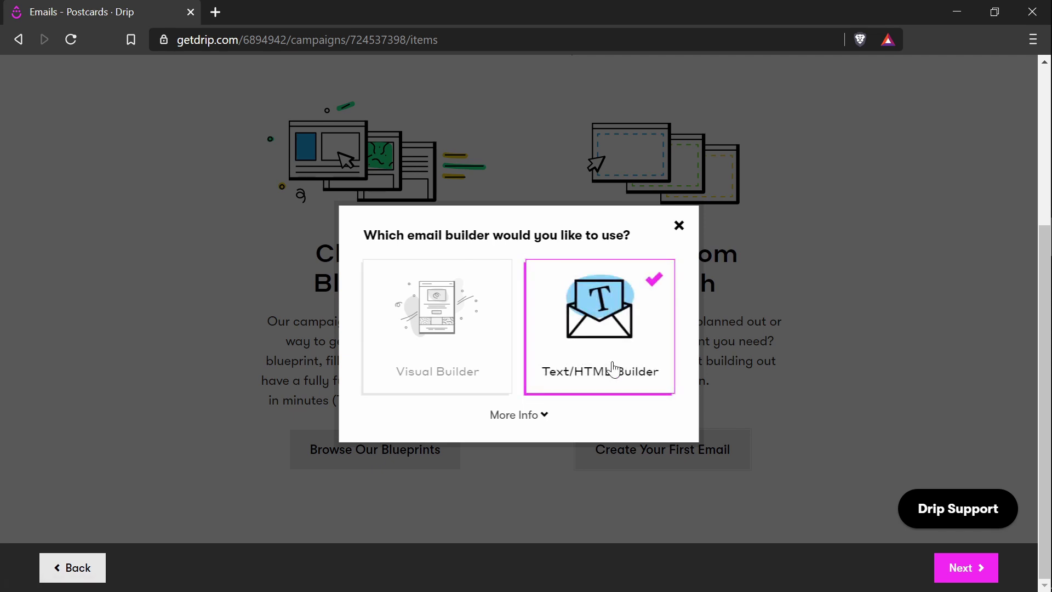
pyautogui.click(601, 352)
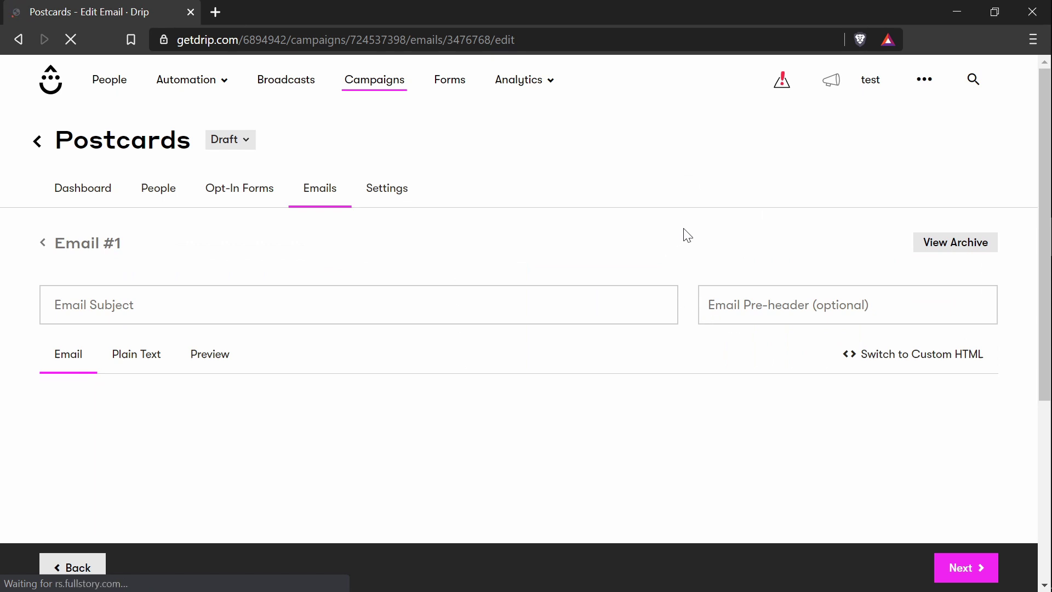
pyautogui.scroll(-2, 763, 242)
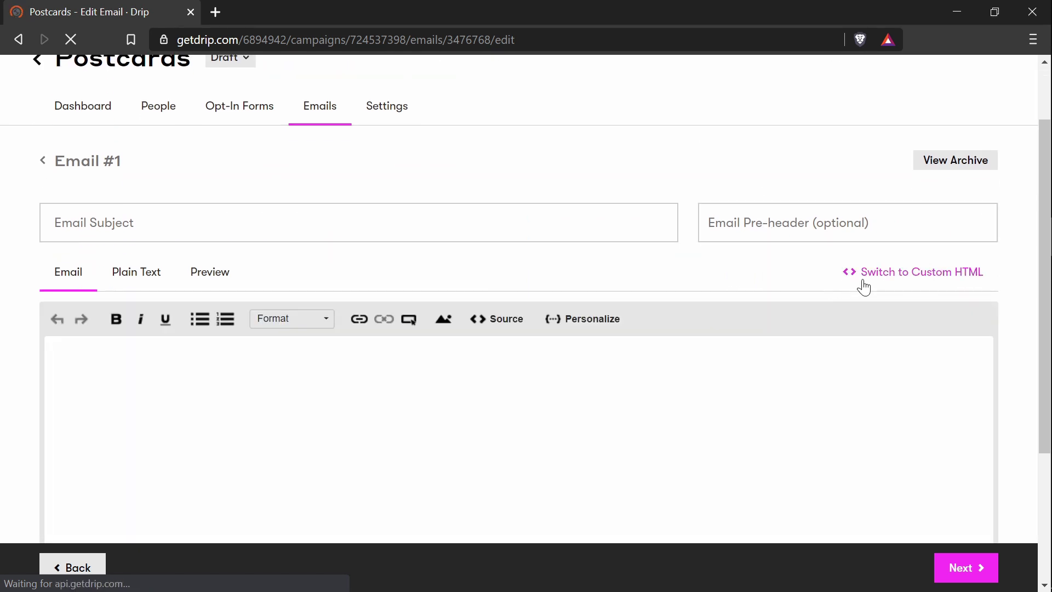
pyautogui.click(863, 277)
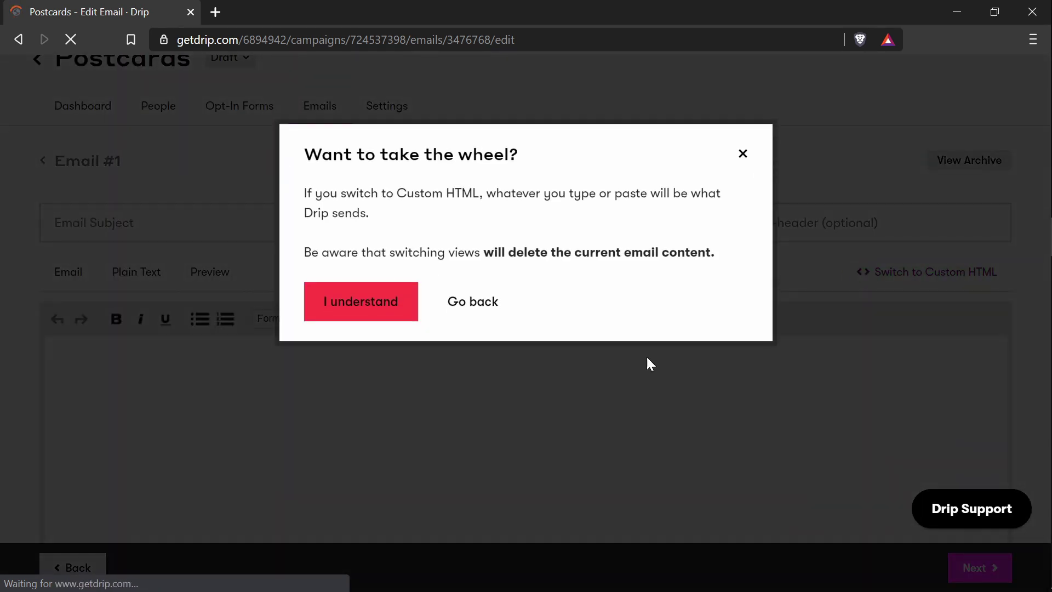
# - Accept the 'Want to take the wheel?' warning with I understand and place the cursor in the code editor
pyautogui.click(402, 320)
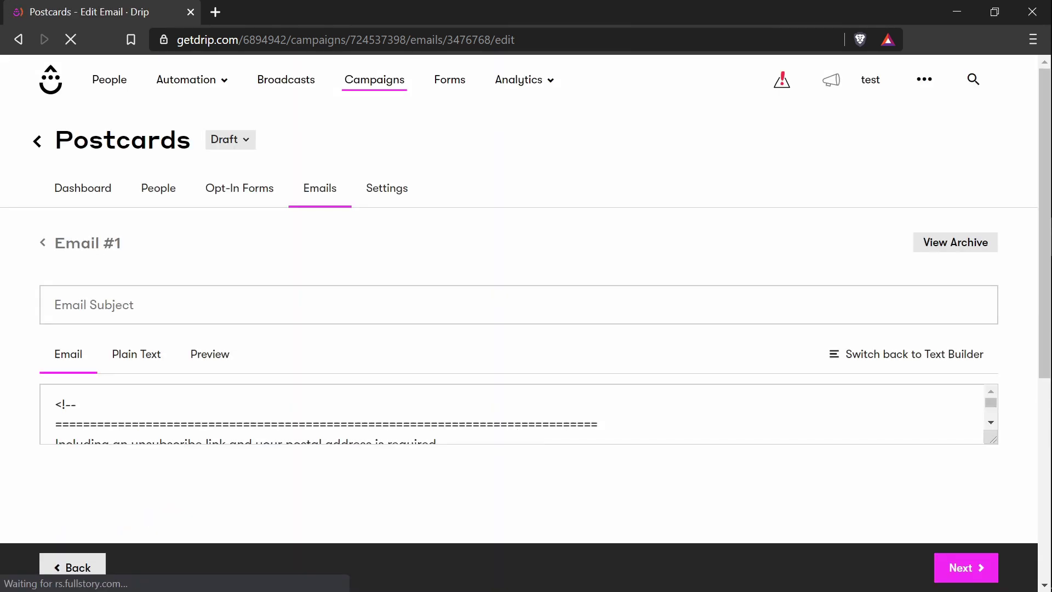
pyautogui.scroll(-3, 388, 419)
pyautogui.click(82, 370)
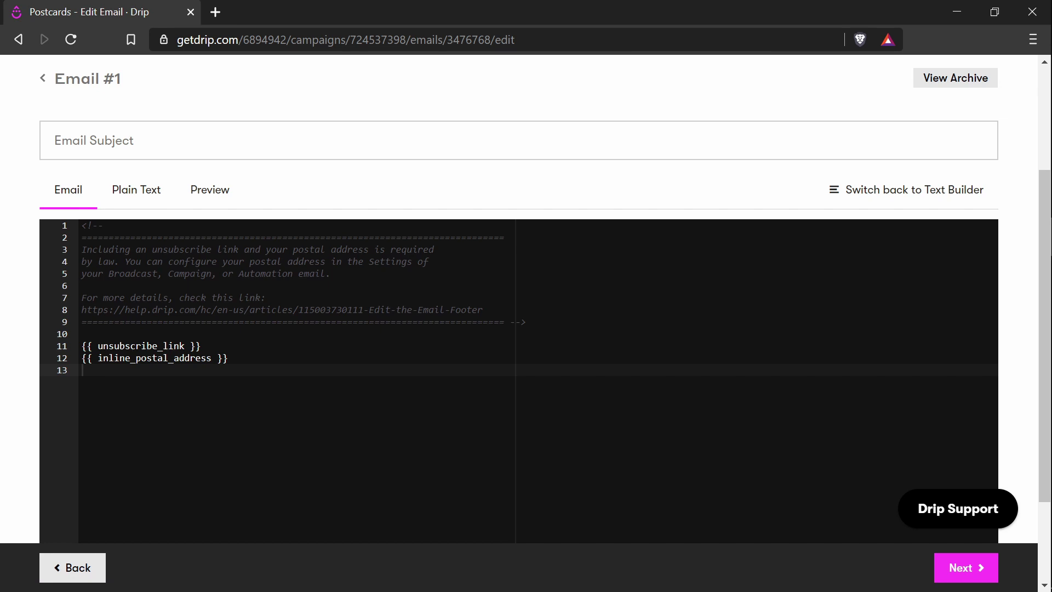
# - Open index.html in Visual Studio Code and copy all of its template HTML
pyautogui.hotkey('alt', 'Tab')
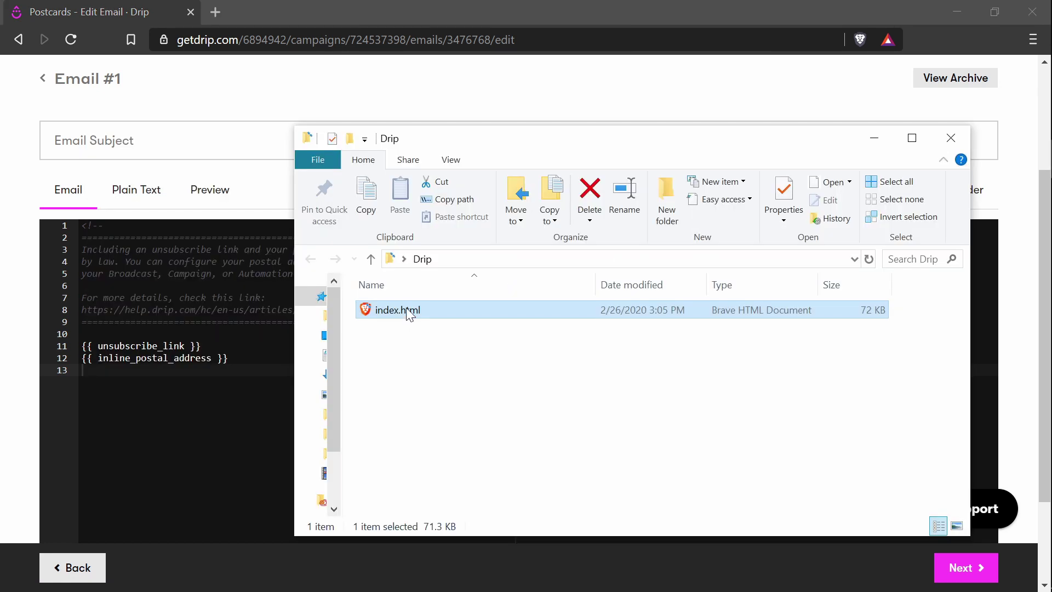
pyautogui.rightClick(407, 313)
pyautogui.moveTo(392, 338)
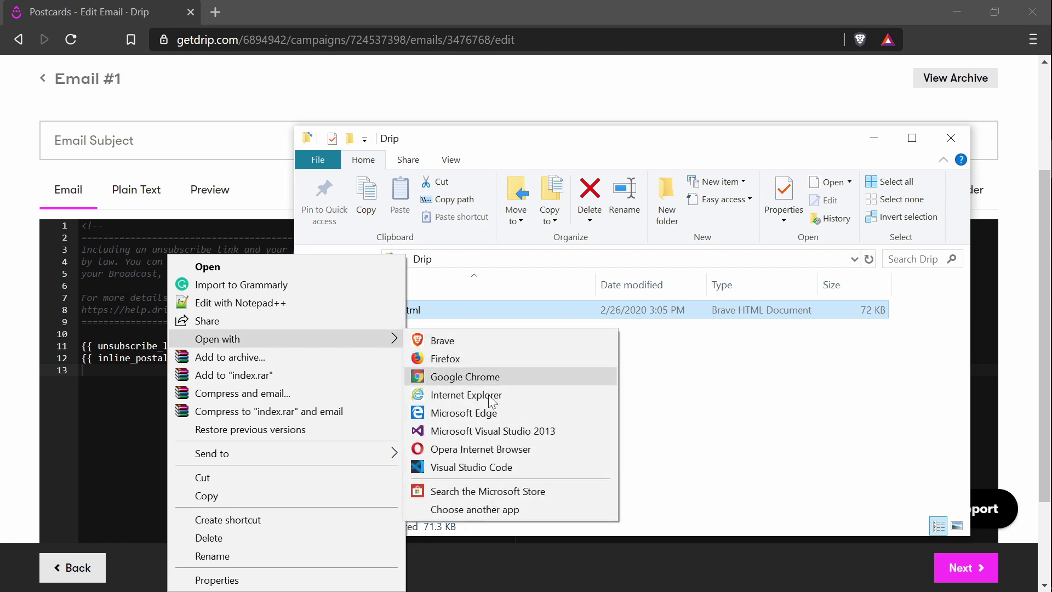
pyautogui.click(471, 467)
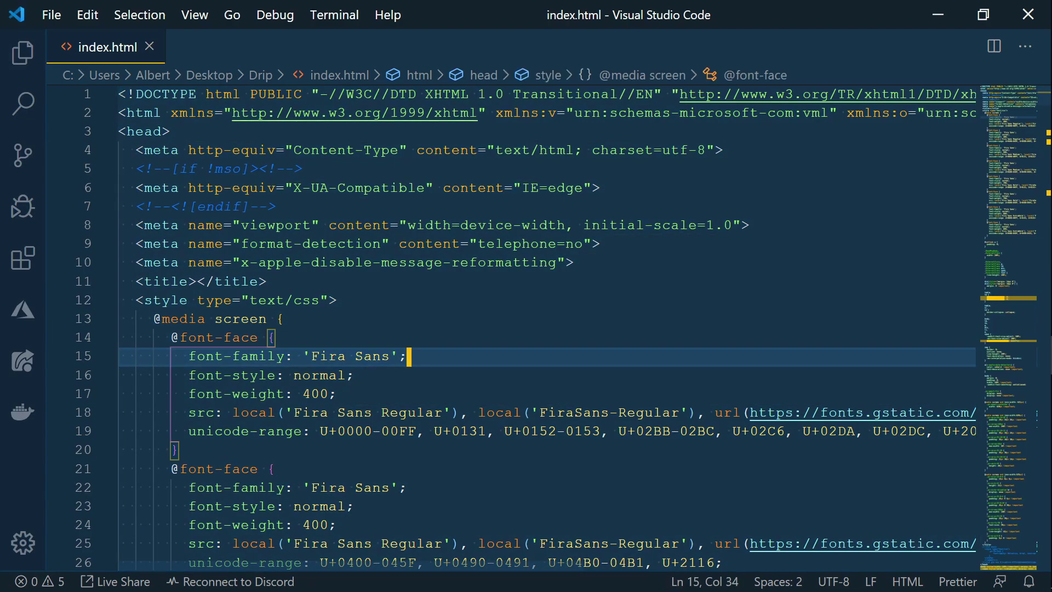
pyautogui.hotkey('ctrl', 'a')
pyautogui.click(276, 337)
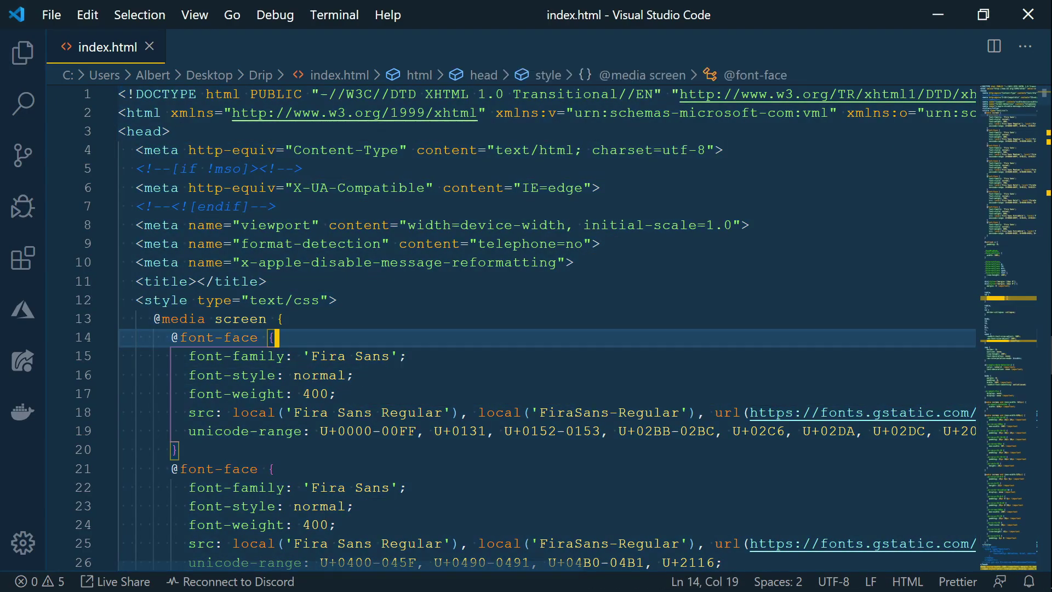
# - Replace Email #1's default placeholder code with the copied Postcards template HTML
pyautogui.hotkey('alt', 'Tab')
pyautogui.hotkey('alt', 'Tab')
pyautogui.hotkey('ctrl', 'a')
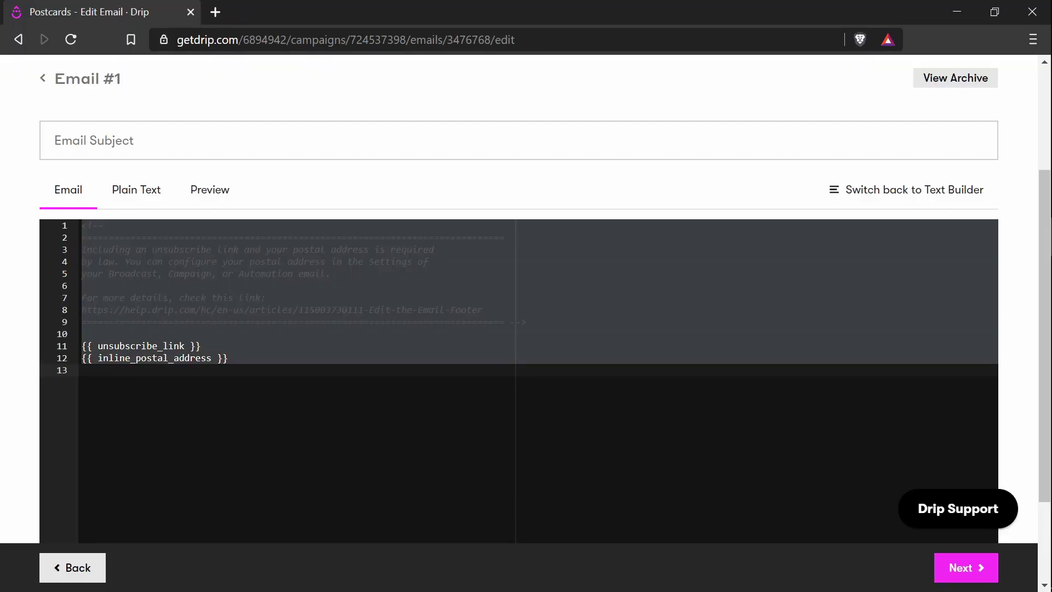
pyautogui.press('BackSpace')
pyautogui.hotkey('ctrl', 'v')
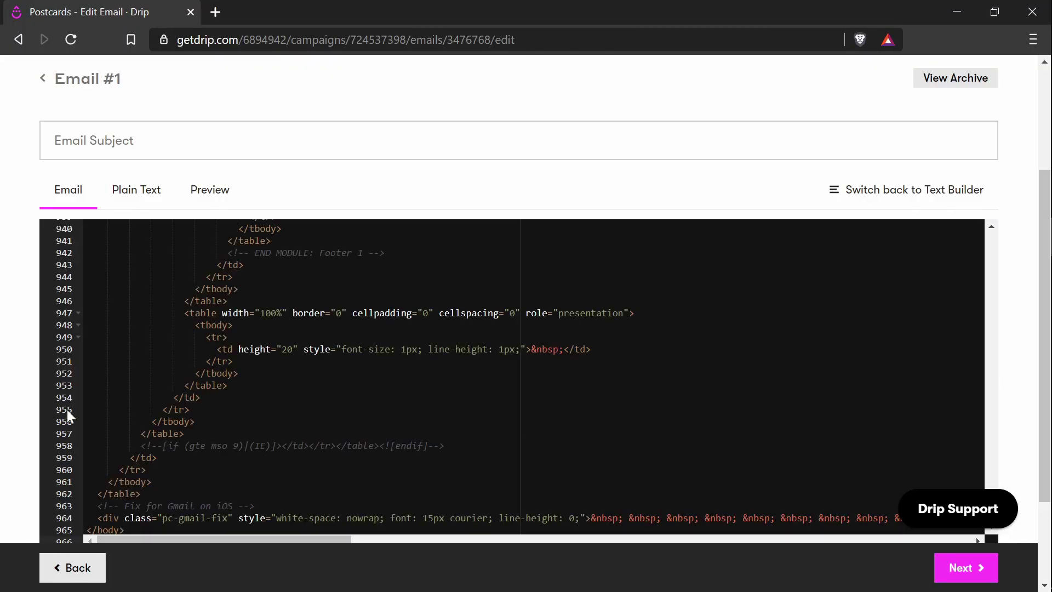
# - Preview Email #1's rendered Postcards design from hero to footer, then save the email
pyautogui.click(213, 197)
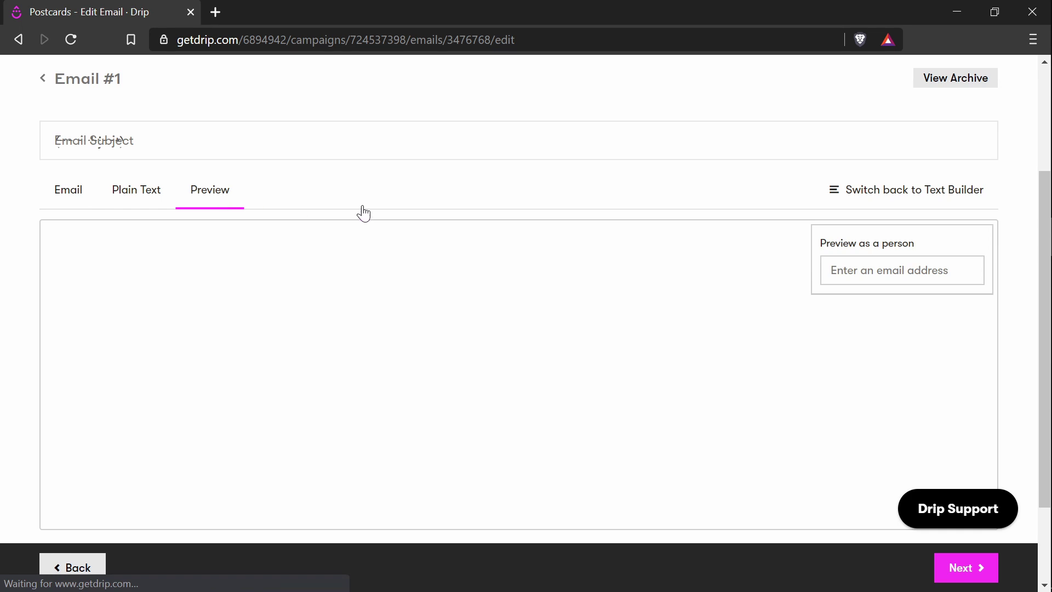
pyautogui.scroll(-2, 381, 202)
pyautogui.scroll(-10, 242, 263)
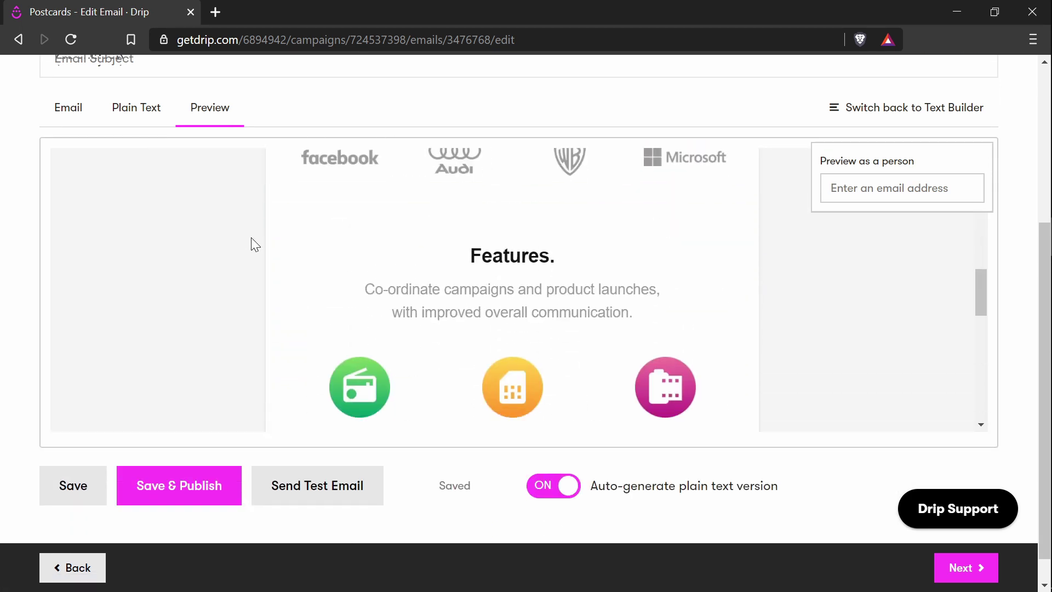
pyautogui.scroll(-10, 252, 240)
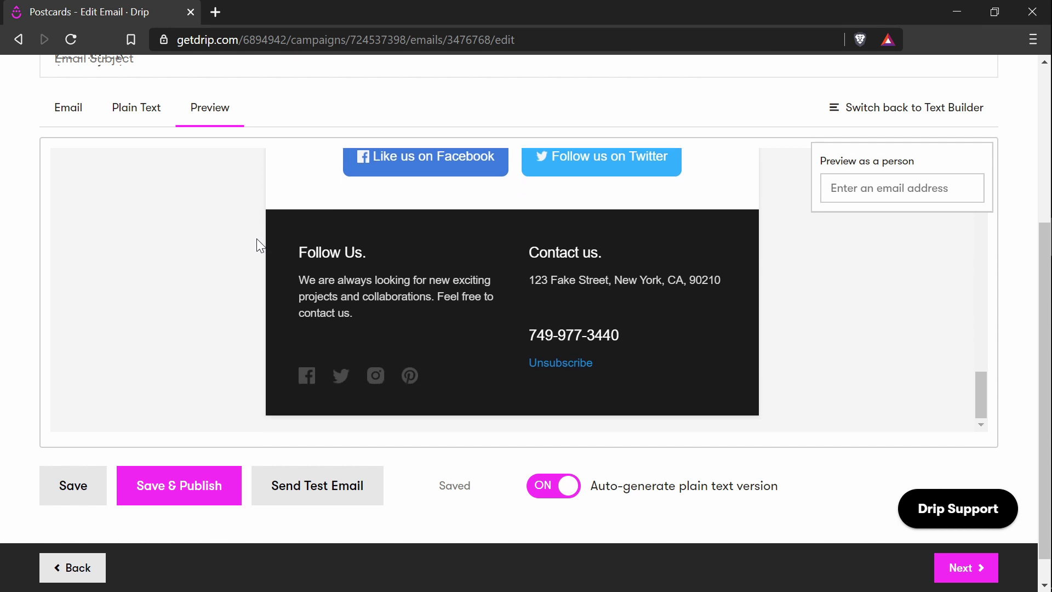
pyautogui.click(89, 501)
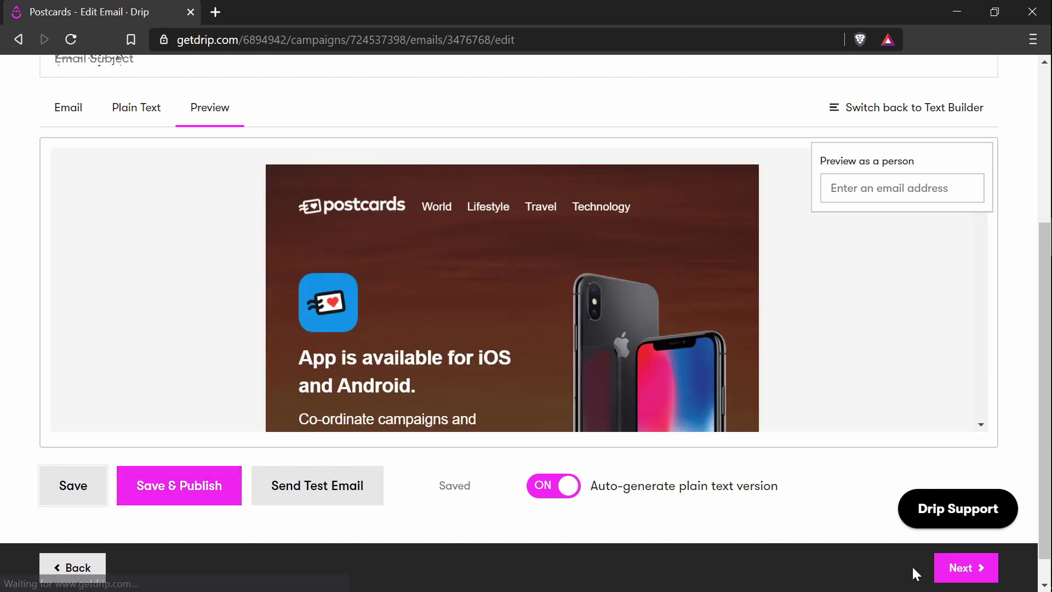
pyautogui.scroll(2, 408, 189)
pyautogui.scroll(4, 576, 270)
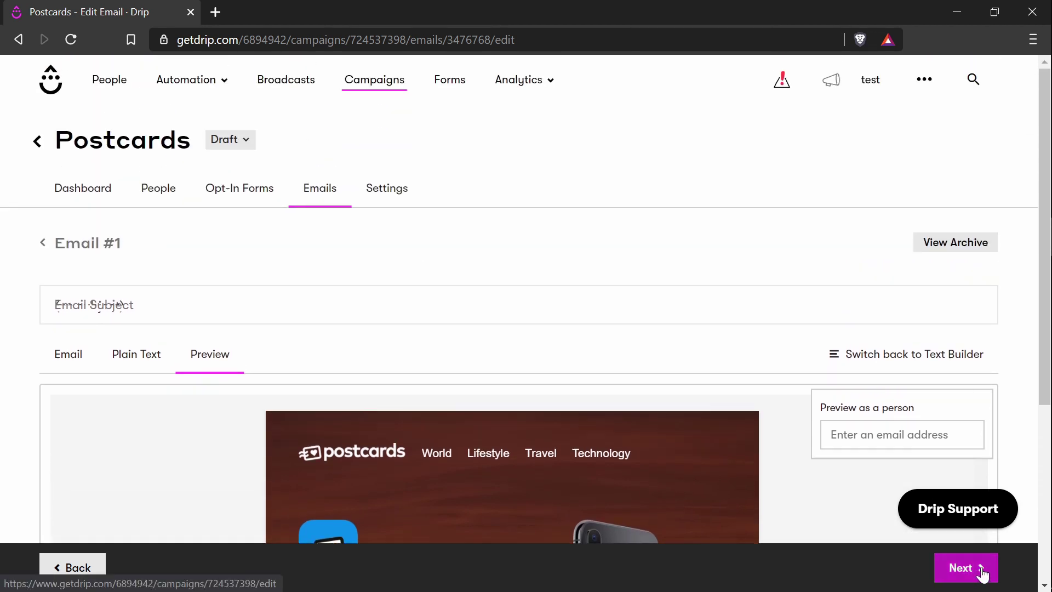
# - Switch the campaign's From email to the designmodo.com domain, save, and return to the Emails list
pyautogui.click(982, 572)
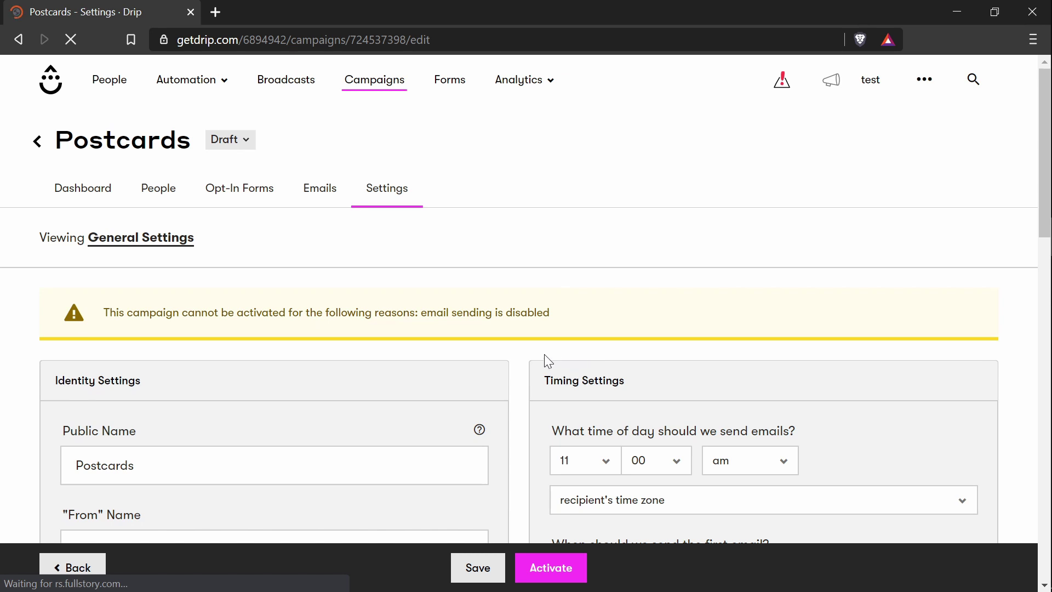
pyautogui.scroll(-5, 501, 346)
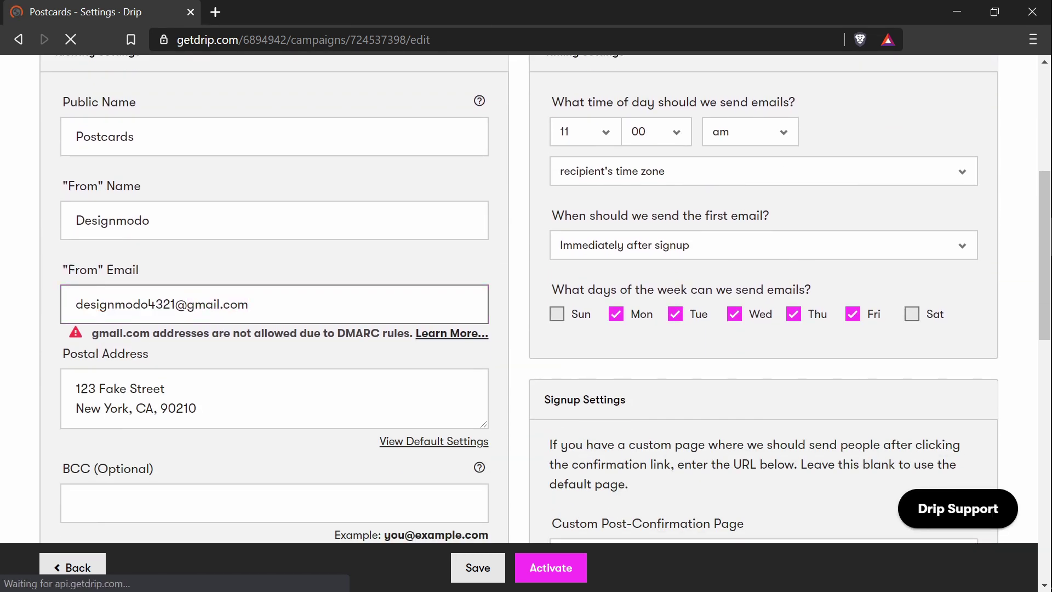
pyautogui.click(248, 304)
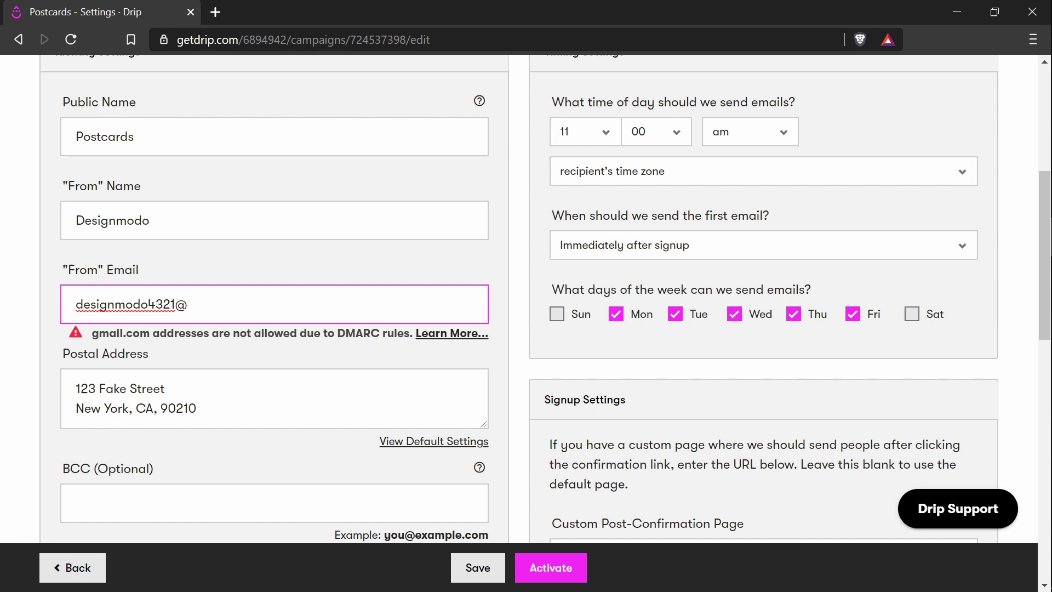
pyautogui.write('modo.com')
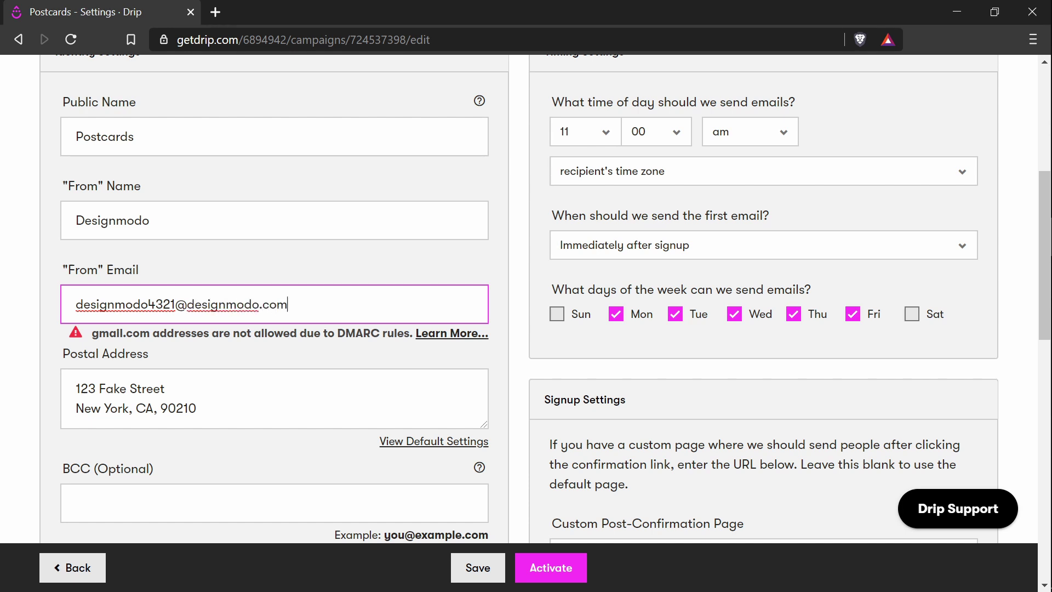
pyautogui.click(474, 581)
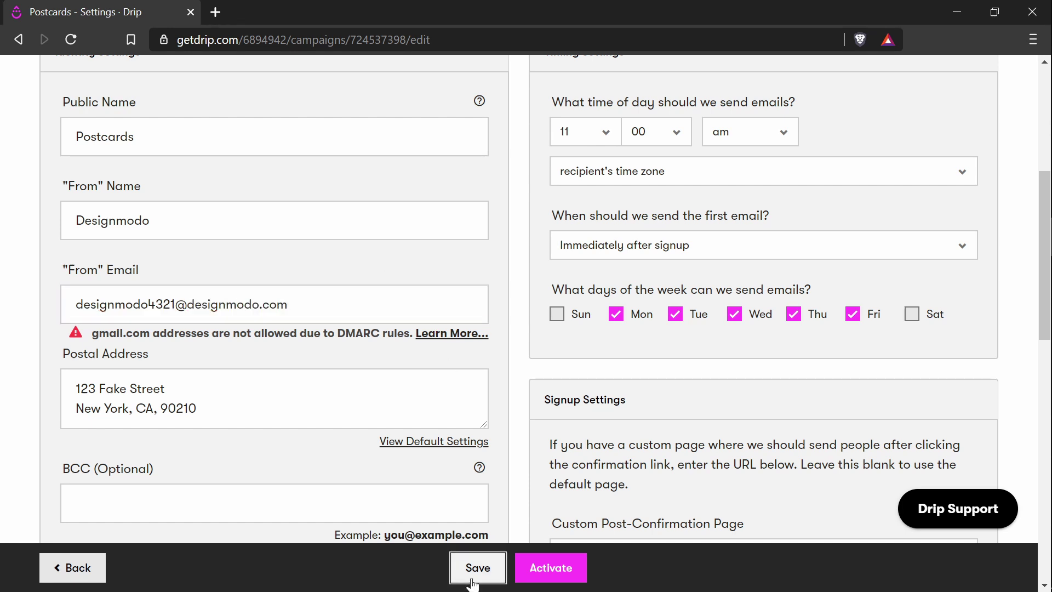
pyautogui.scroll(-15, 509, 419)
pyautogui.scroll(15, 510, 416)
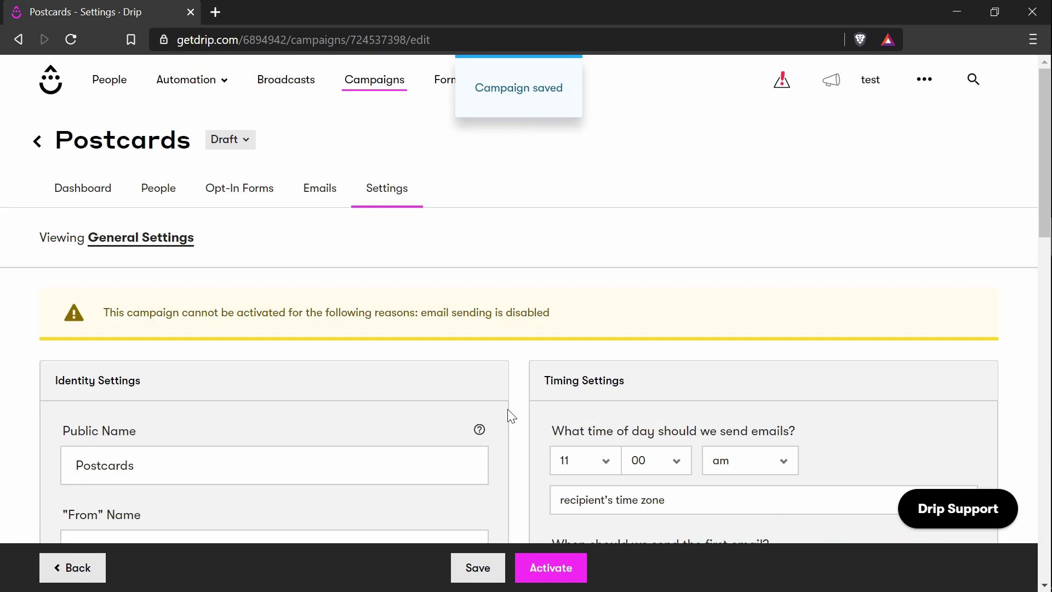
pyautogui.click(319, 191)
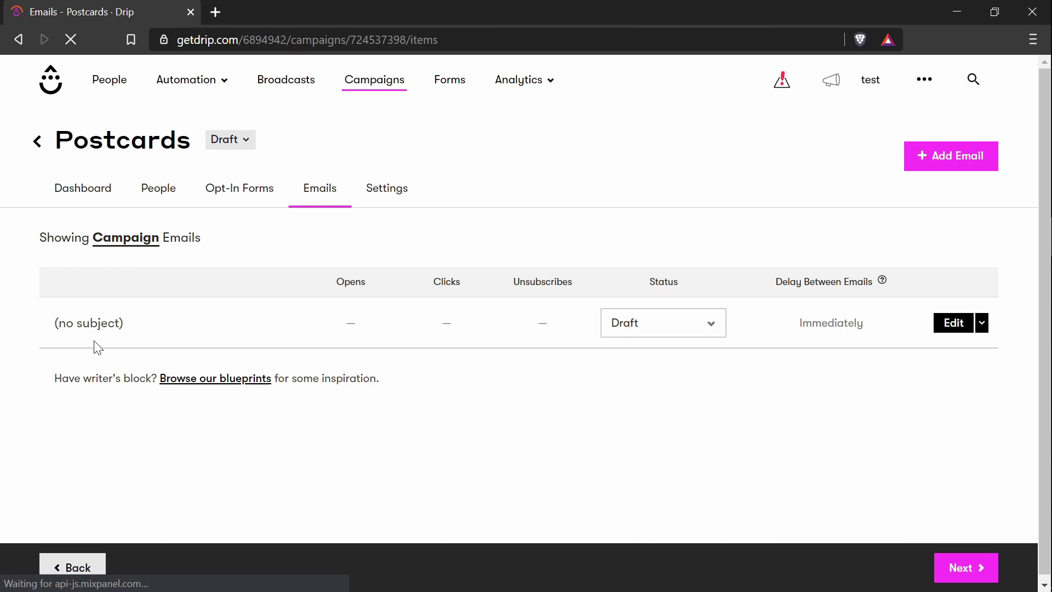
# - Send a test copy of the '(no subject)' Postcards email to the Gmail inbox
pyautogui.click(106, 327)
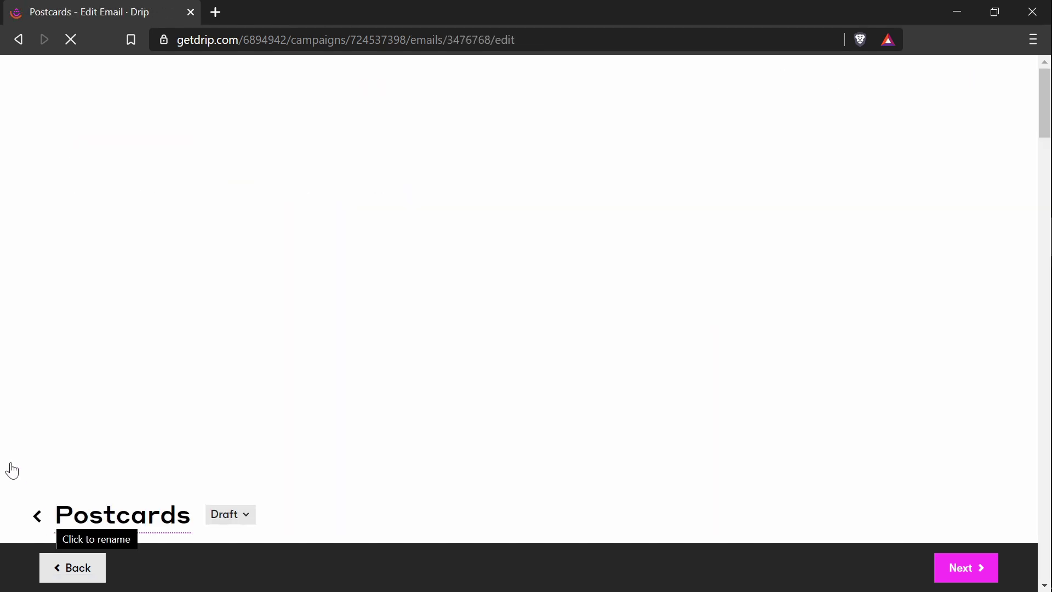
pyautogui.scroll(-5, 28, 422)
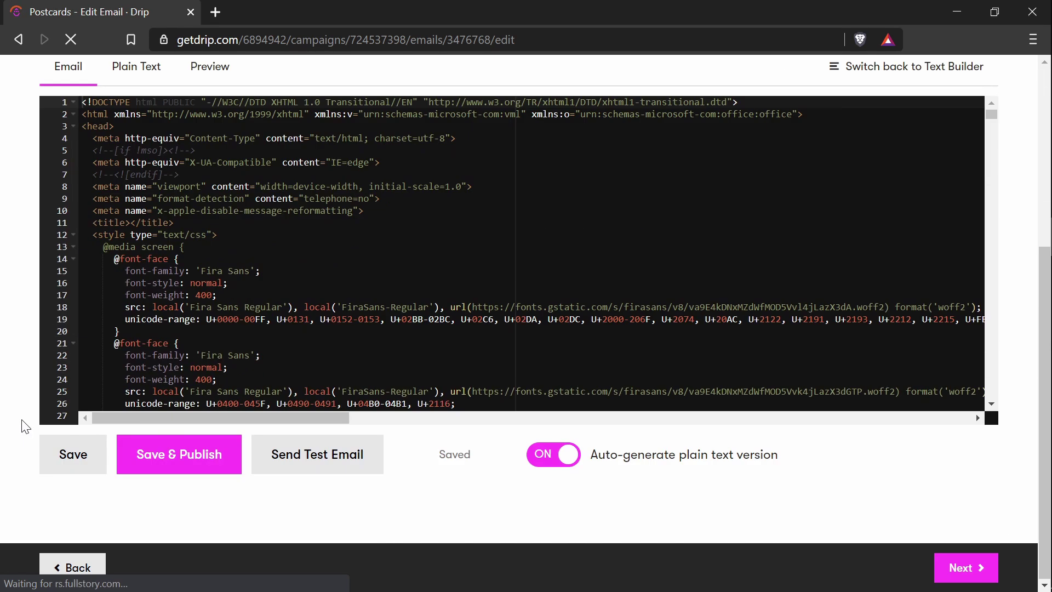
pyautogui.click(317, 474)
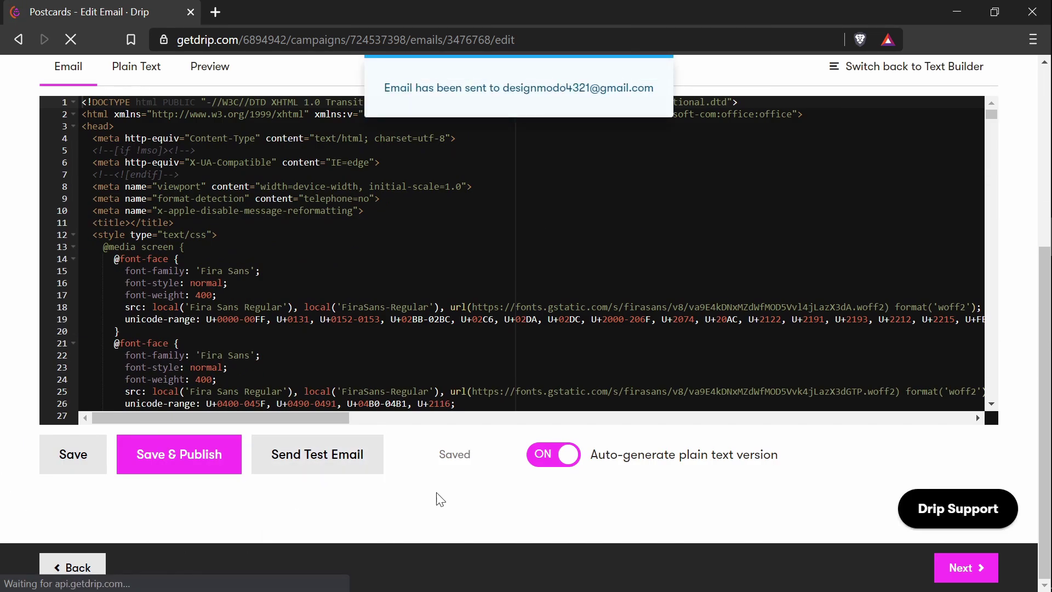
pyautogui.scroll(3, 453, 512)
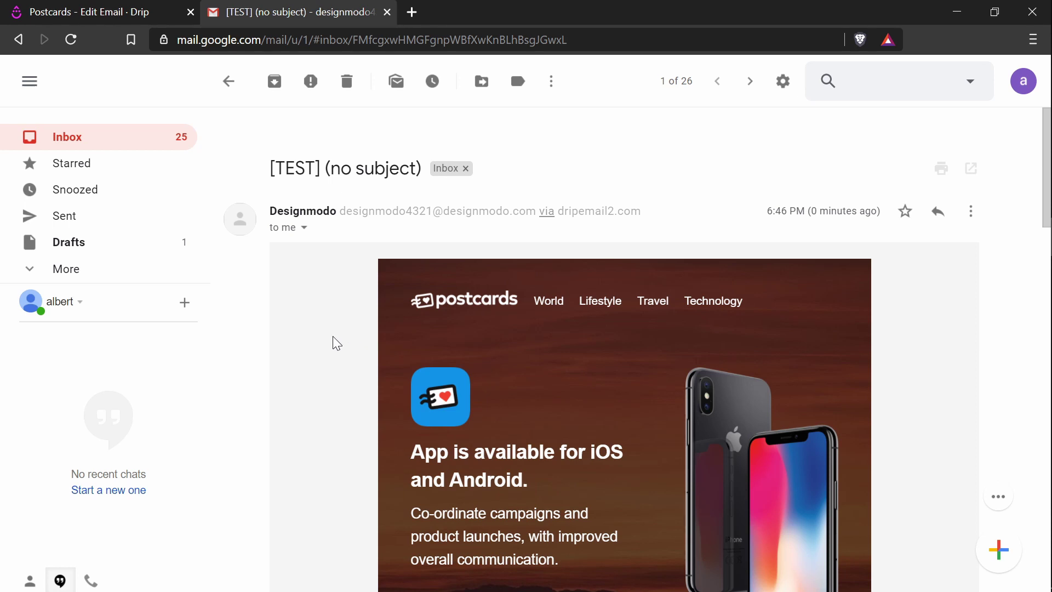
# - Scroll through the '[TEST] (no subject)' Postcards email down to the footer and back up
pyautogui.scroll(-5, 343, 301)
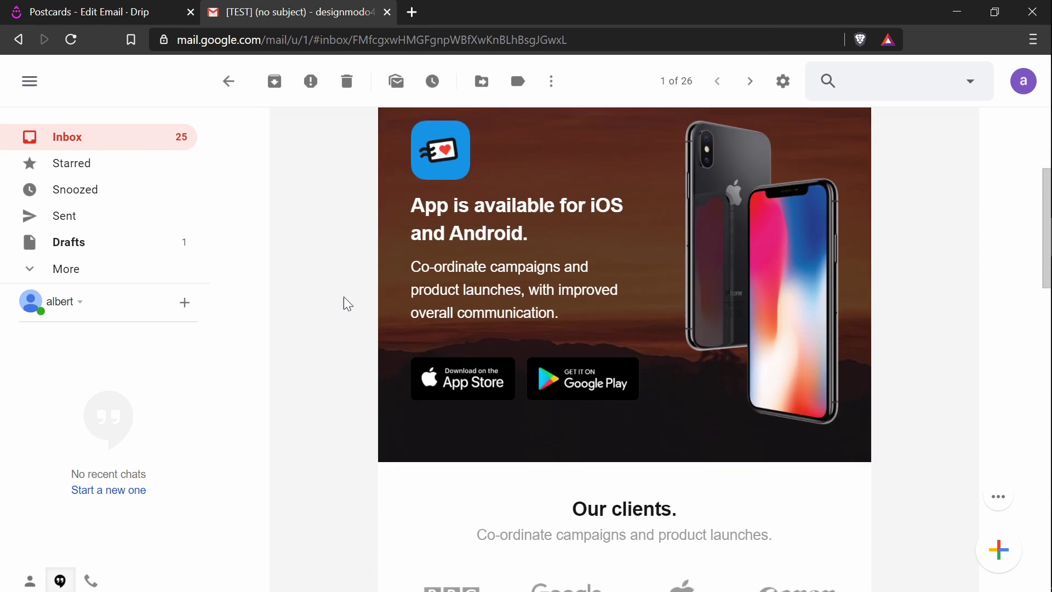
pyautogui.scroll(-5, 347, 303)
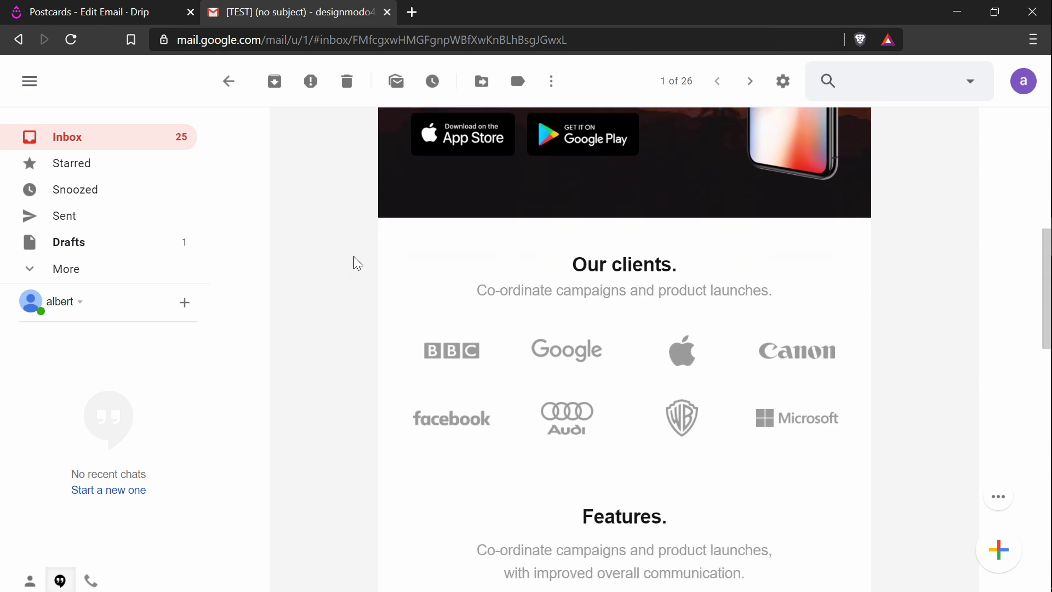
pyautogui.scroll(-15, 359, 265)
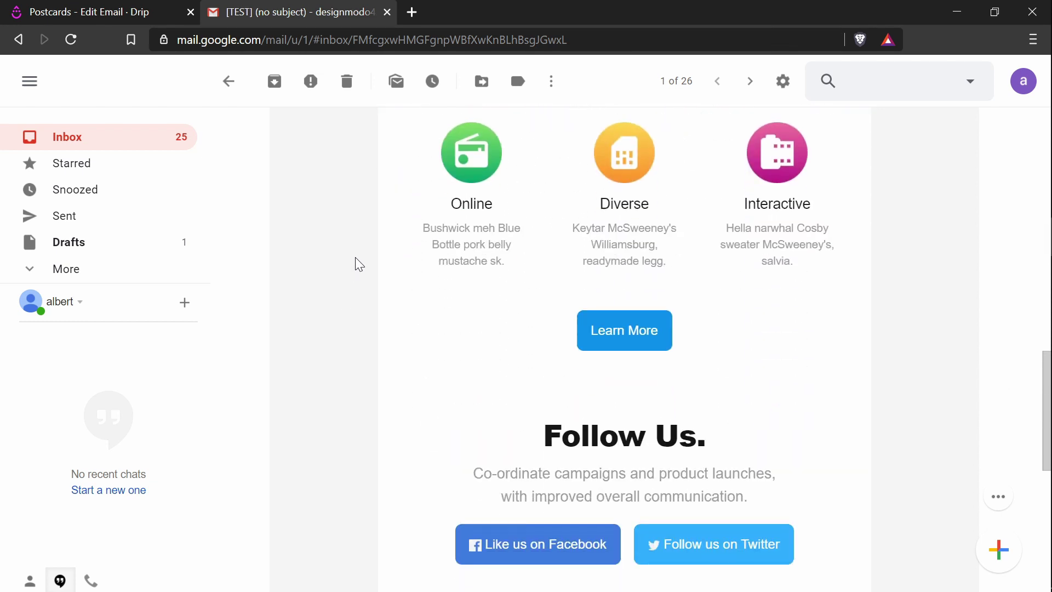
pyautogui.scroll(-2, 356, 264)
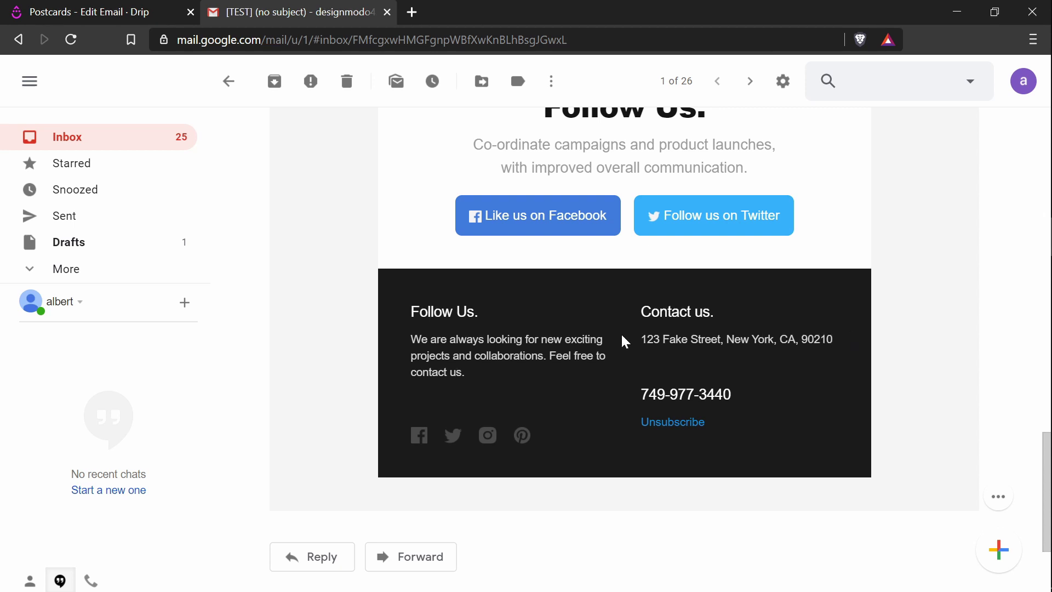
pyautogui.scroll(-2, 636, 344)
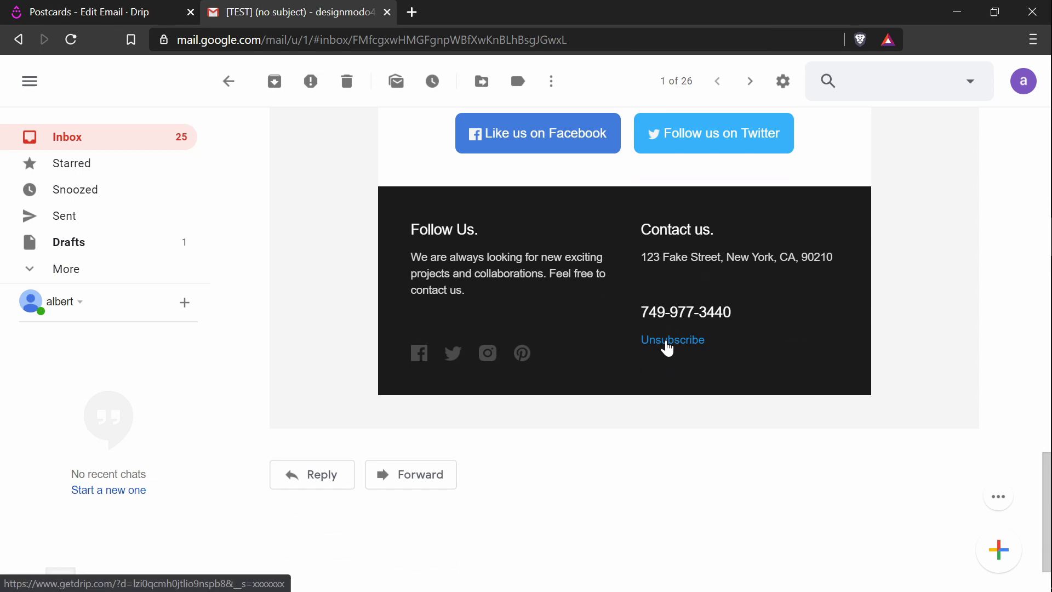
pyautogui.scroll(1, 569, 362)
pyautogui.scroll(5, 411, 409)
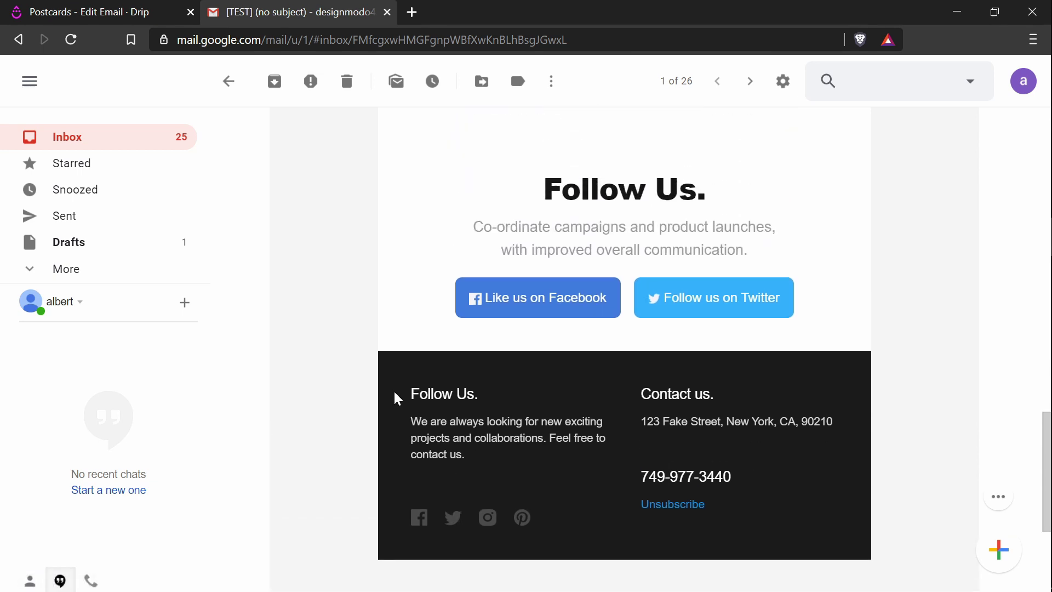
pyautogui.scroll(7, 399, 399)
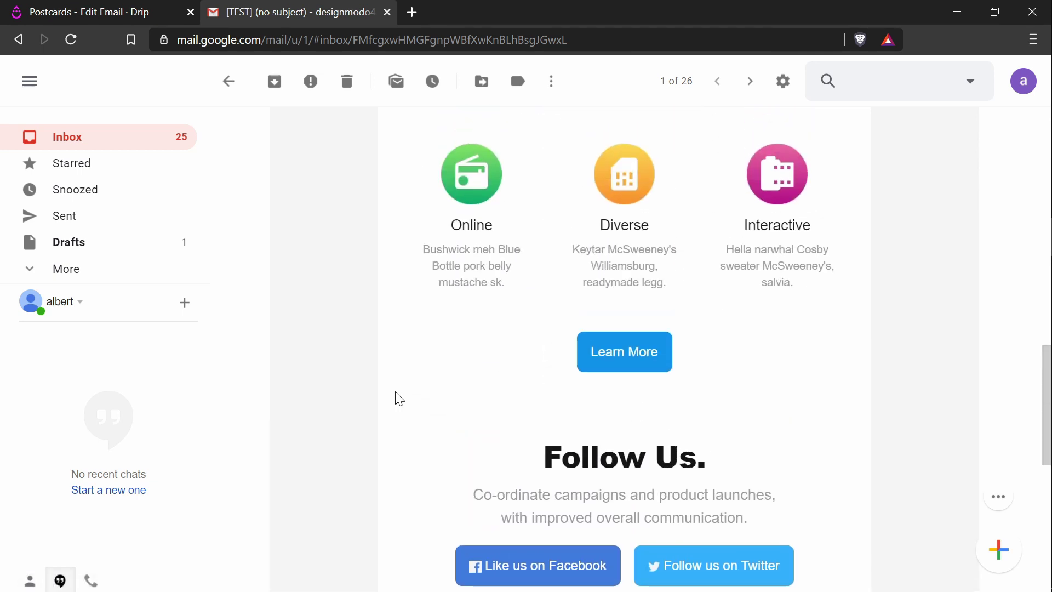
pyautogui.scroll(3, 403, 401)
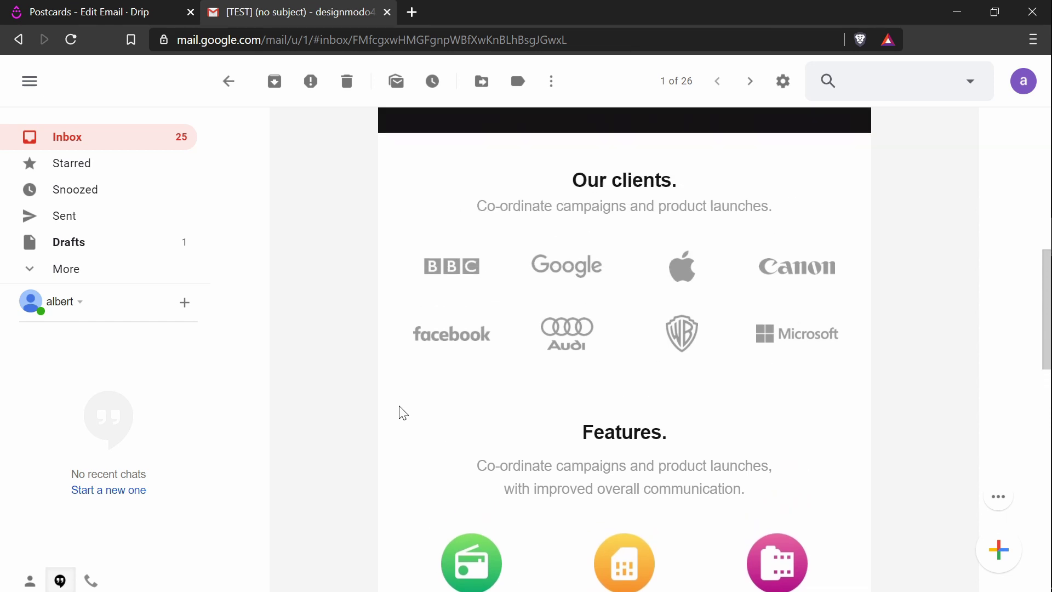
pyautogui.scroll(5, 400, 416)
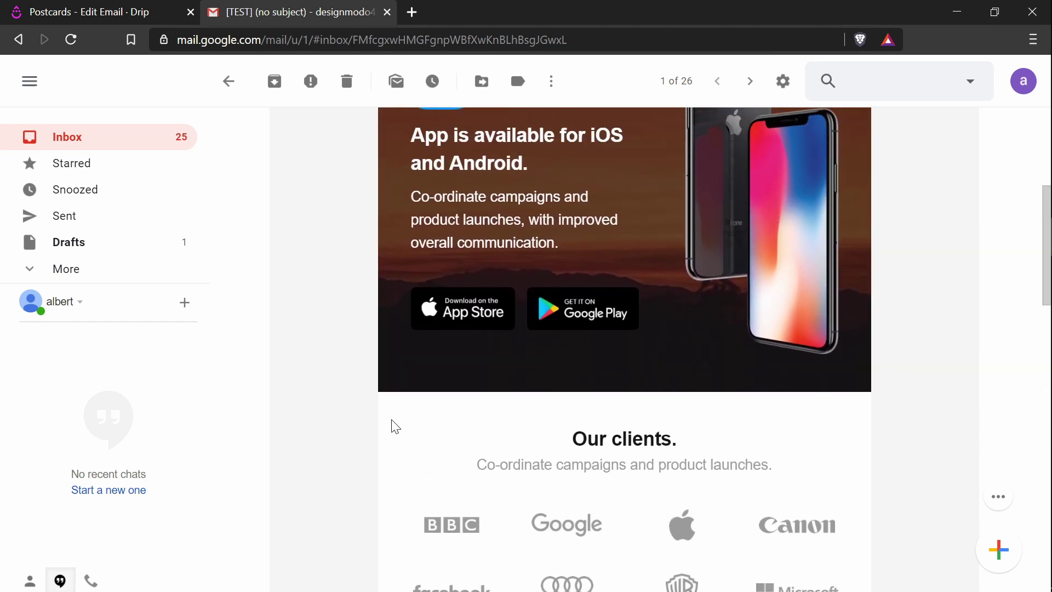
pyautogui.scroll(4, 394, 426)
pyautogui.scroll(-1, 395, 426)
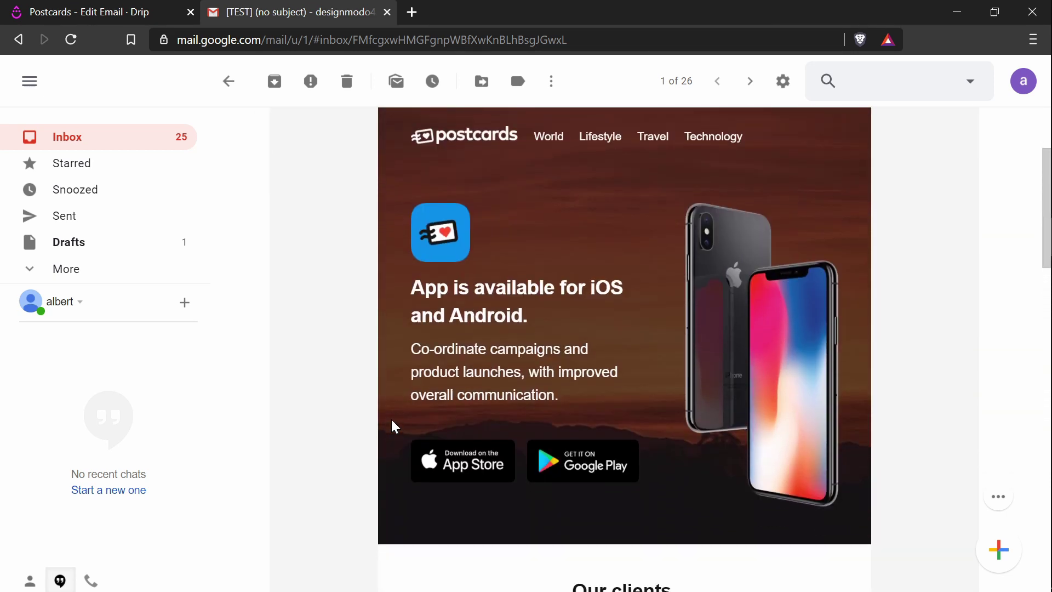